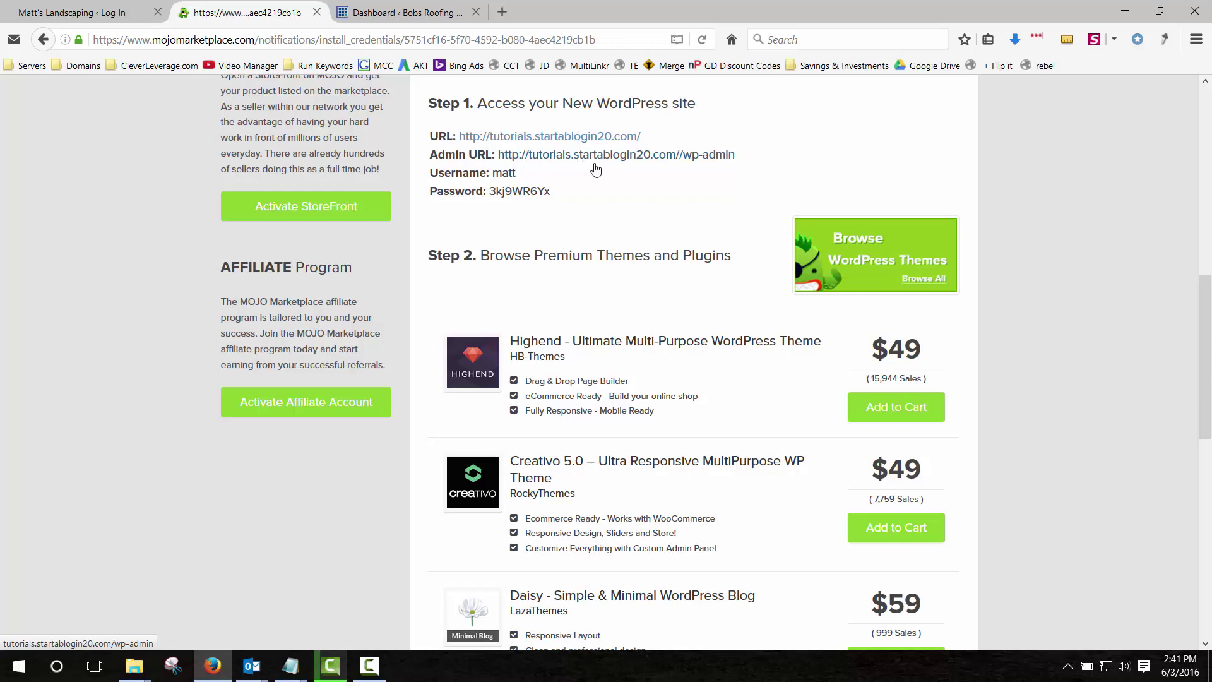
double_click(543, 191)
left_click(468, 217)
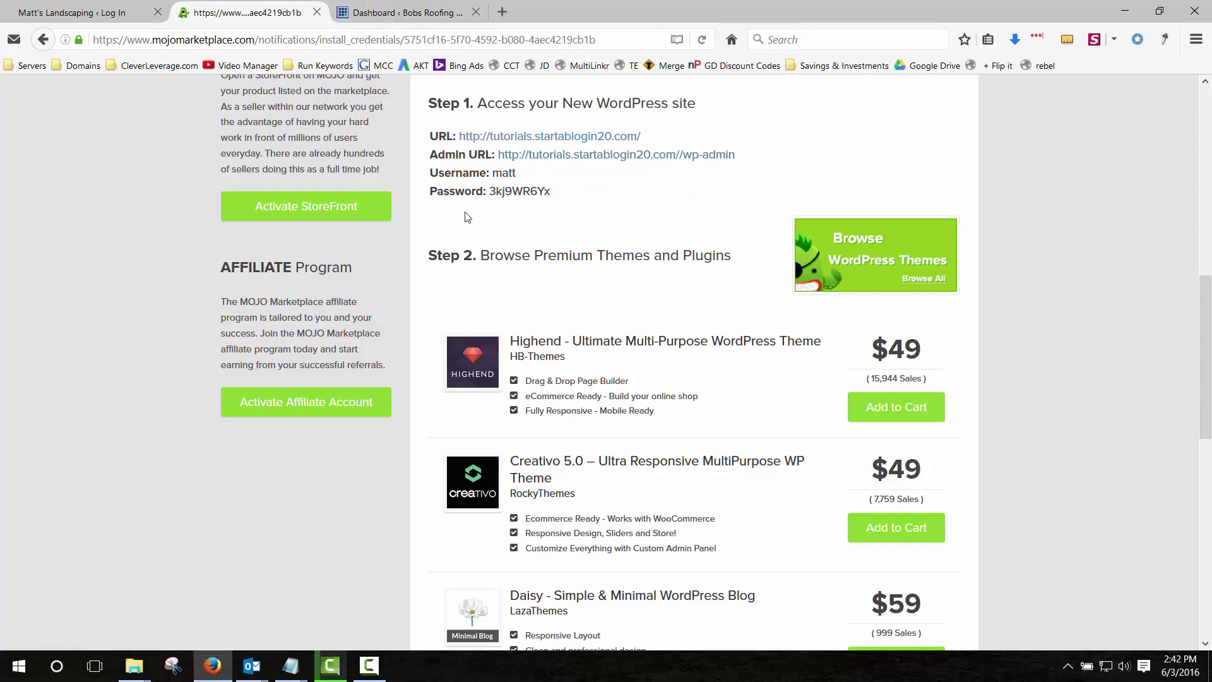
scroll(454, 243, "up", 5)
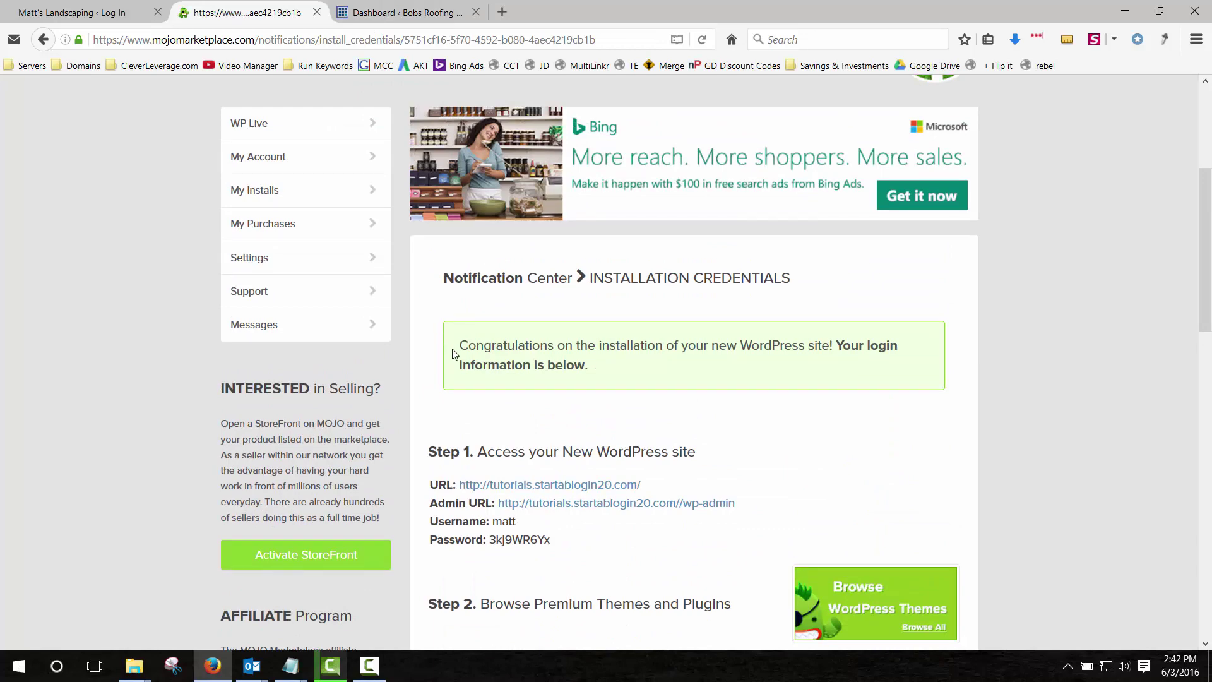
scroll(506, 347, "down", 4)
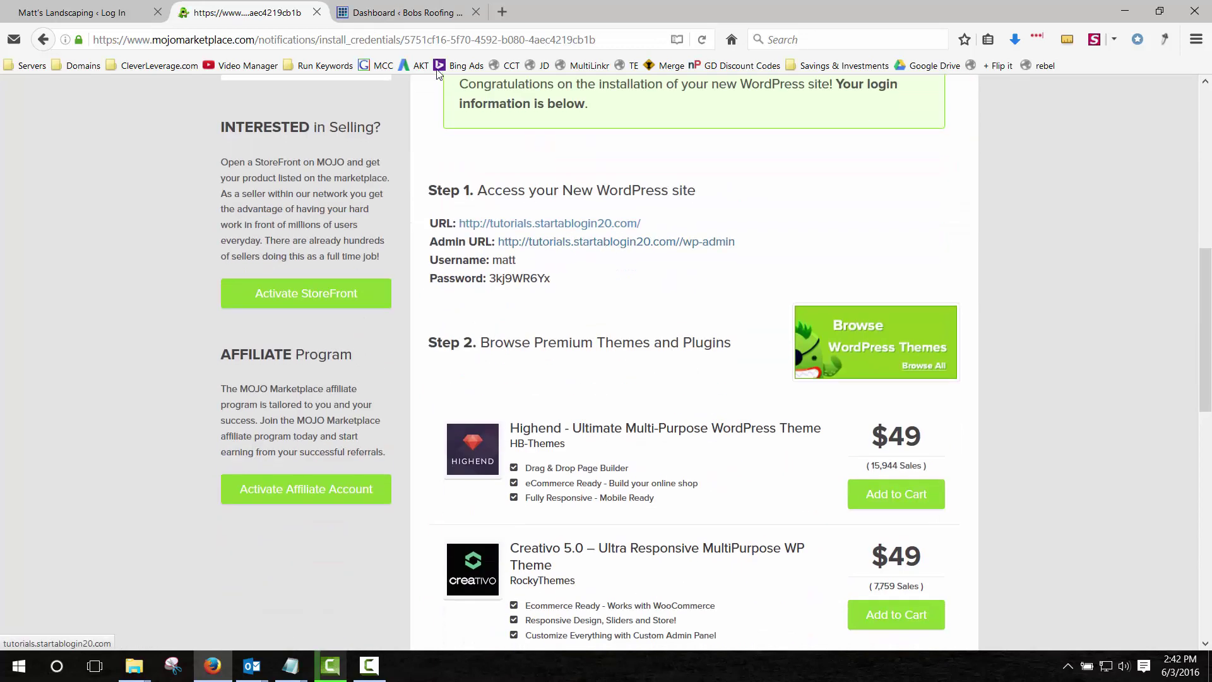
Step: Switch to the new site's WordPress dashboard and decline LastPass's offer to remember the password
left_click(417, 13)
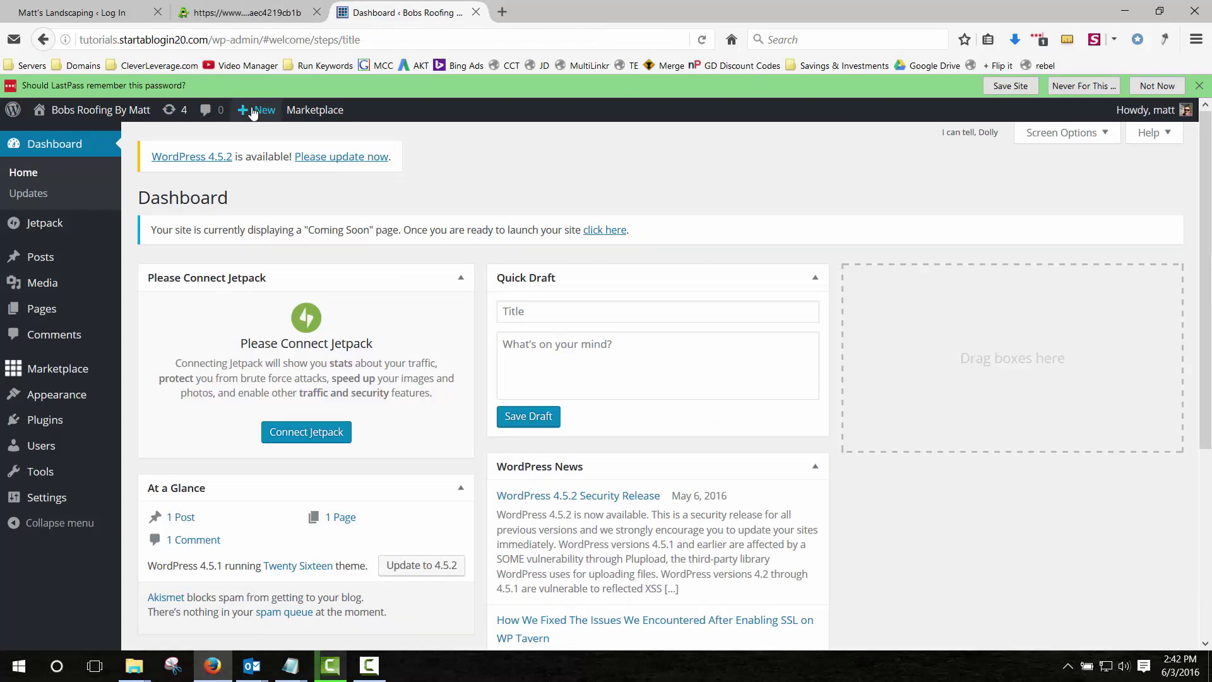
left_click(1157, 86)
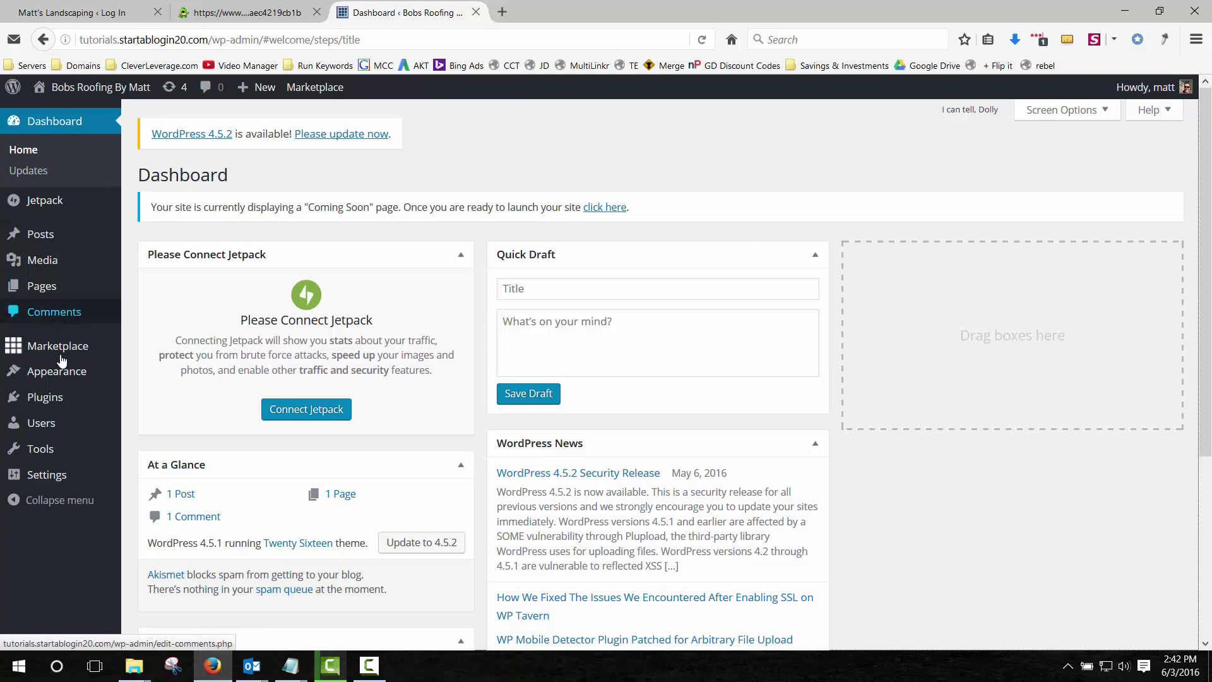
Step: Open the site's installed plugins list and look through its entries
left_click(40, 399)
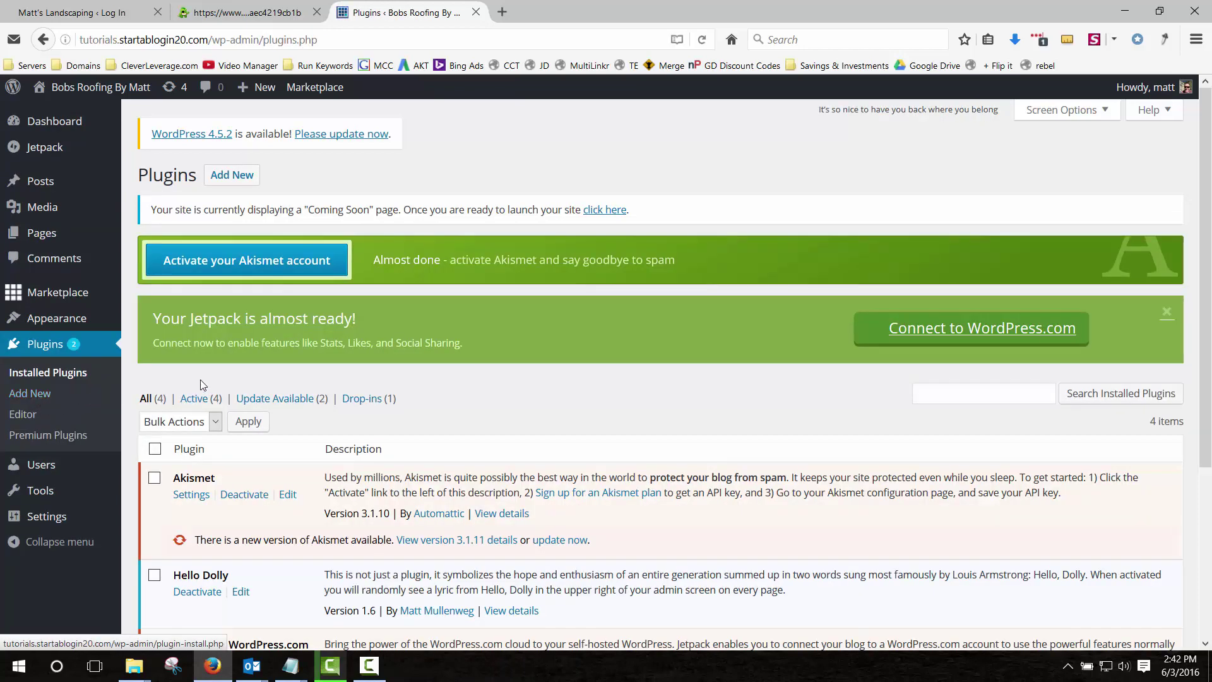
scroll(215, 379, "down", 3)
scroll(770, 276, "up", 3)
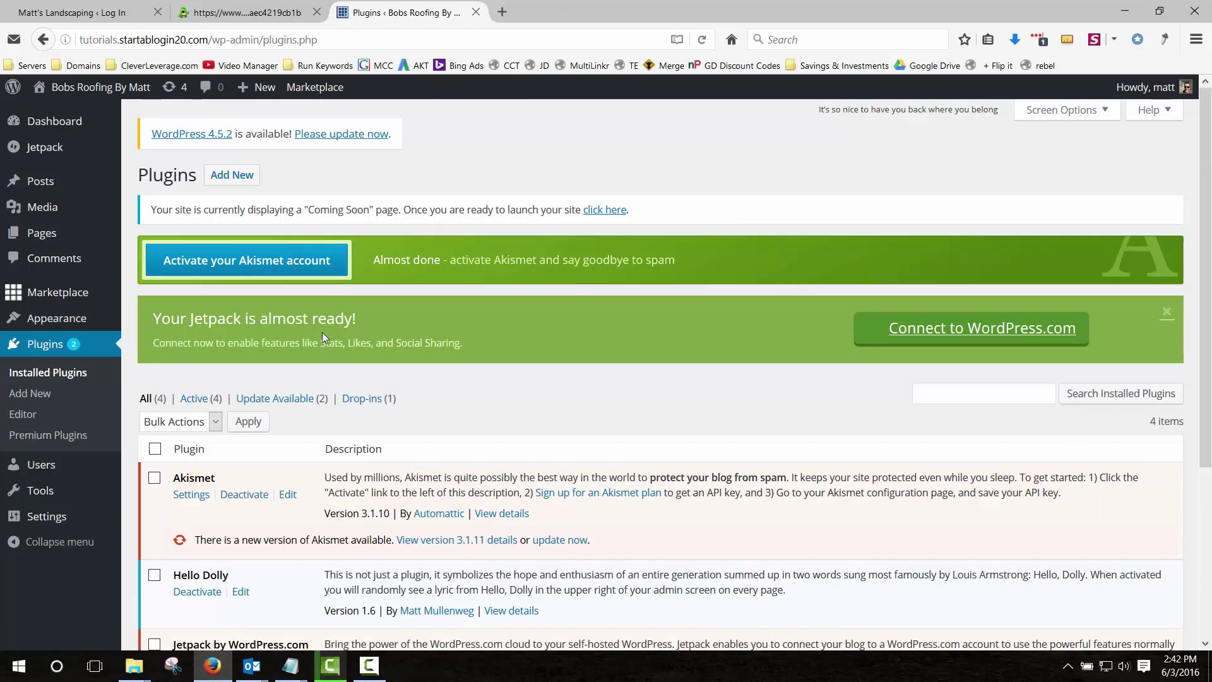
scroll(323, 190, "down", 2)
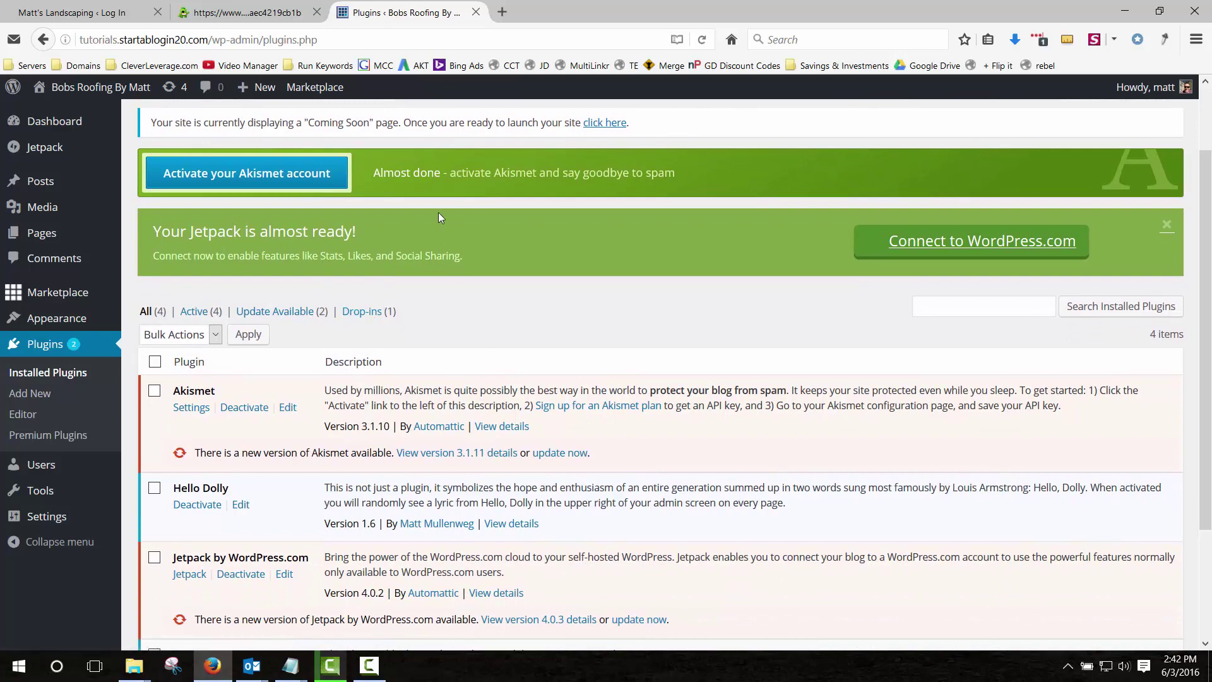
scroll(430, 316, "down", 3)
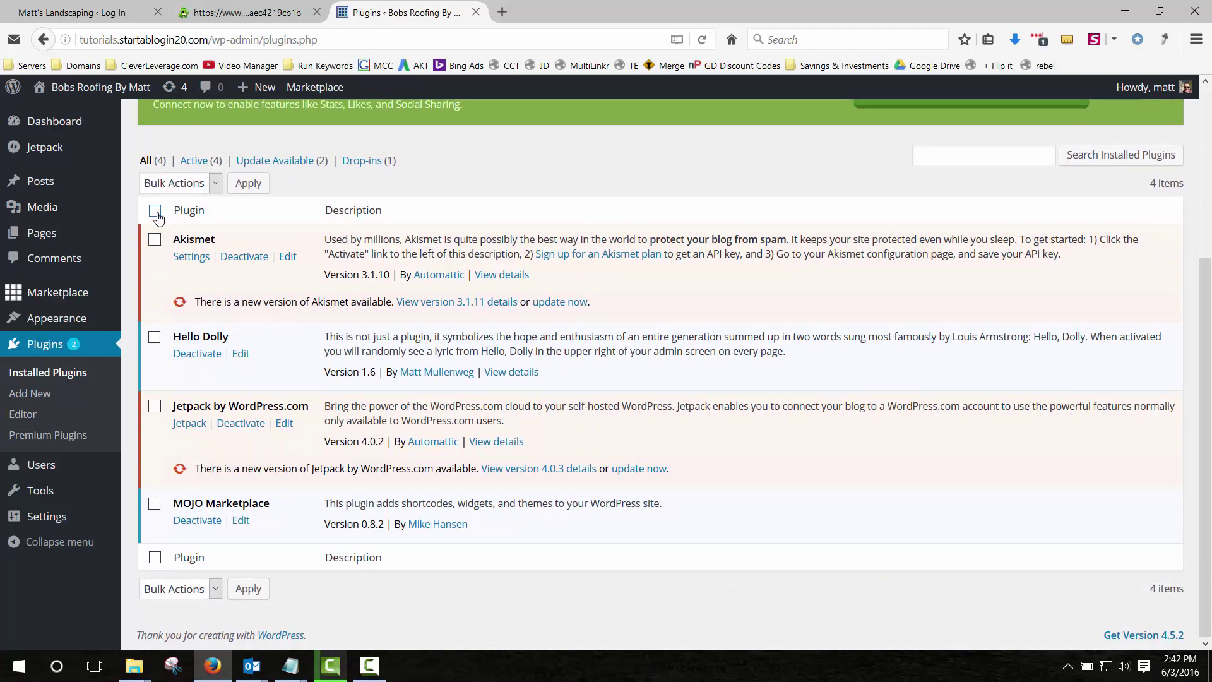
Step: Try to delete all installed plugins at once with the Delete bulk action
left_click(156, 213)
left_click(181, 189)
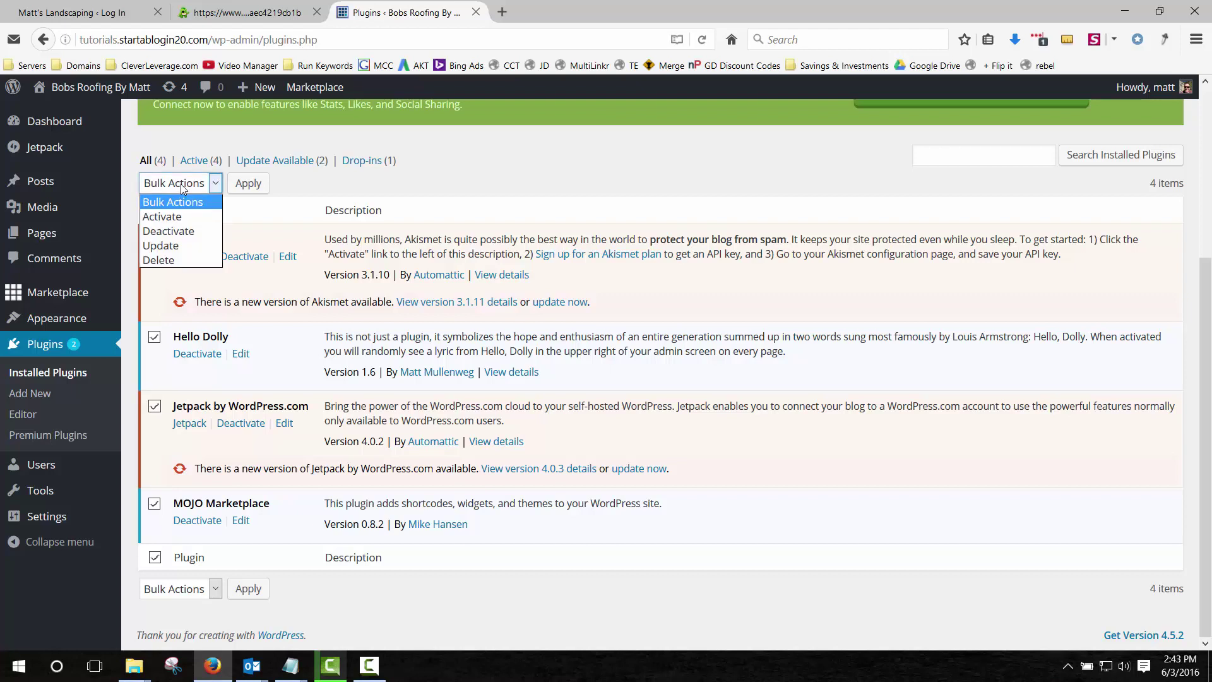
left_click(175, 261)
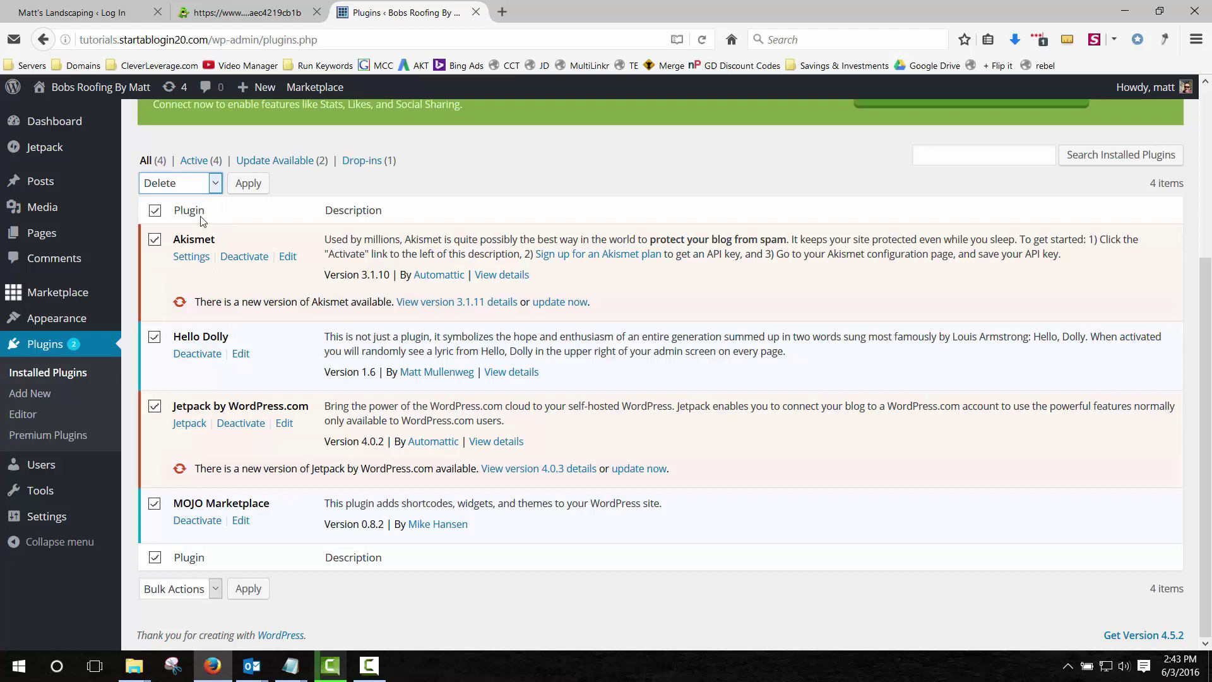
left_click(248, 185)
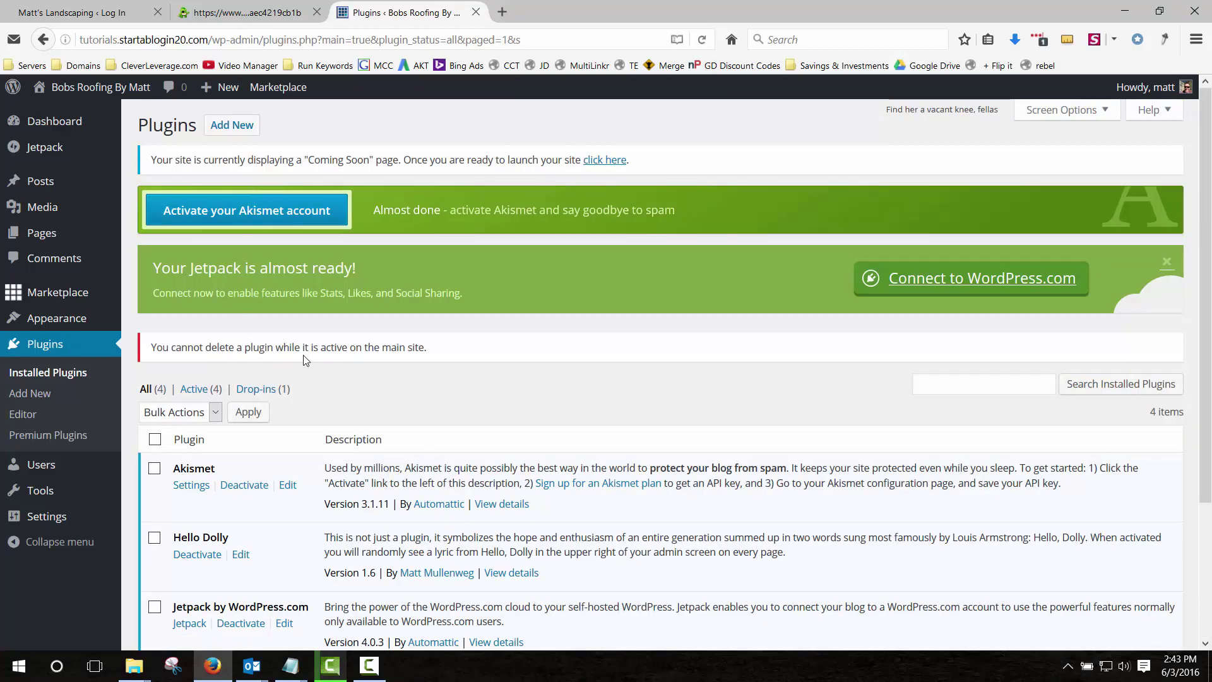
Step: Deactivate Akismet, Hello Dolly, Jetpack and MOJO Marketplace together with the Deactivate bulk action
scroll(306, 360, "down", 3)
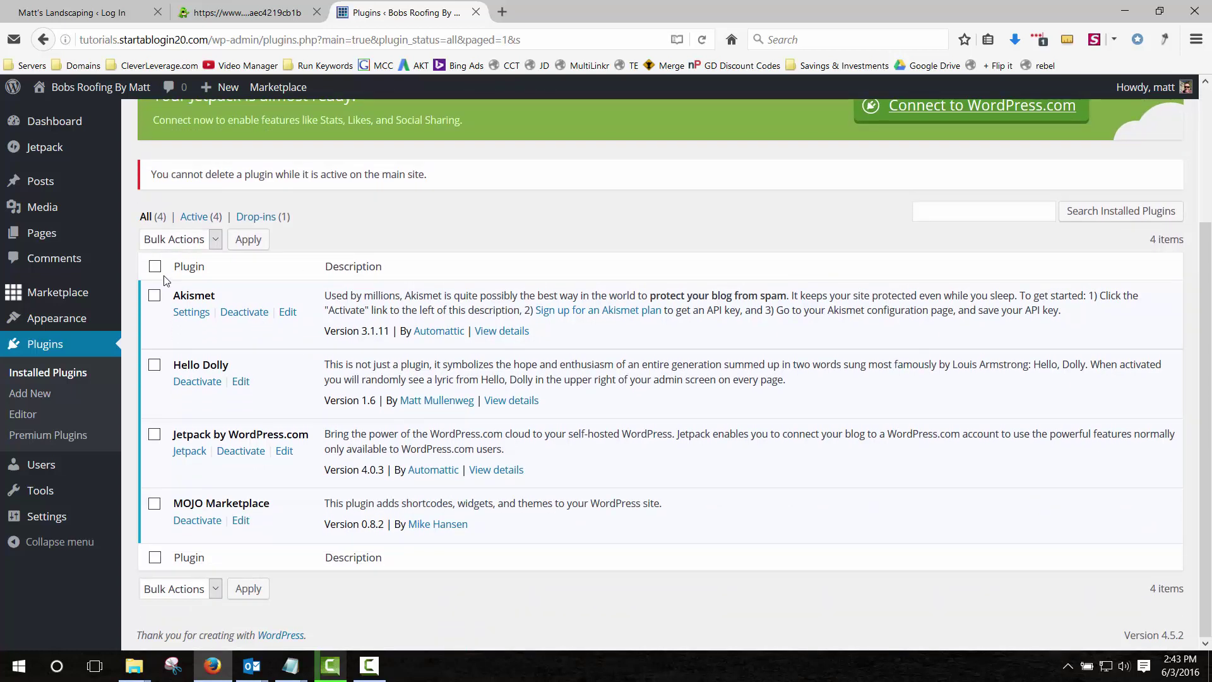
left_click(156, 267)
left_click(176, 239)
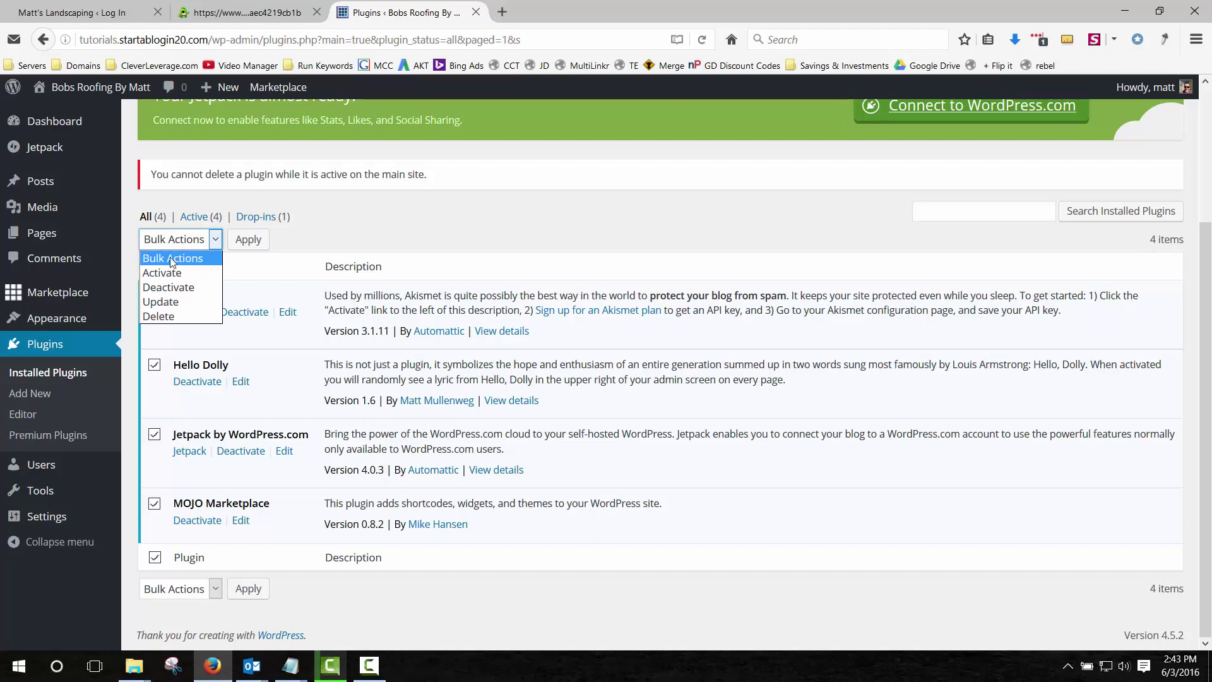
left_click(172, 261)
key("d")
left_click(247, 242)
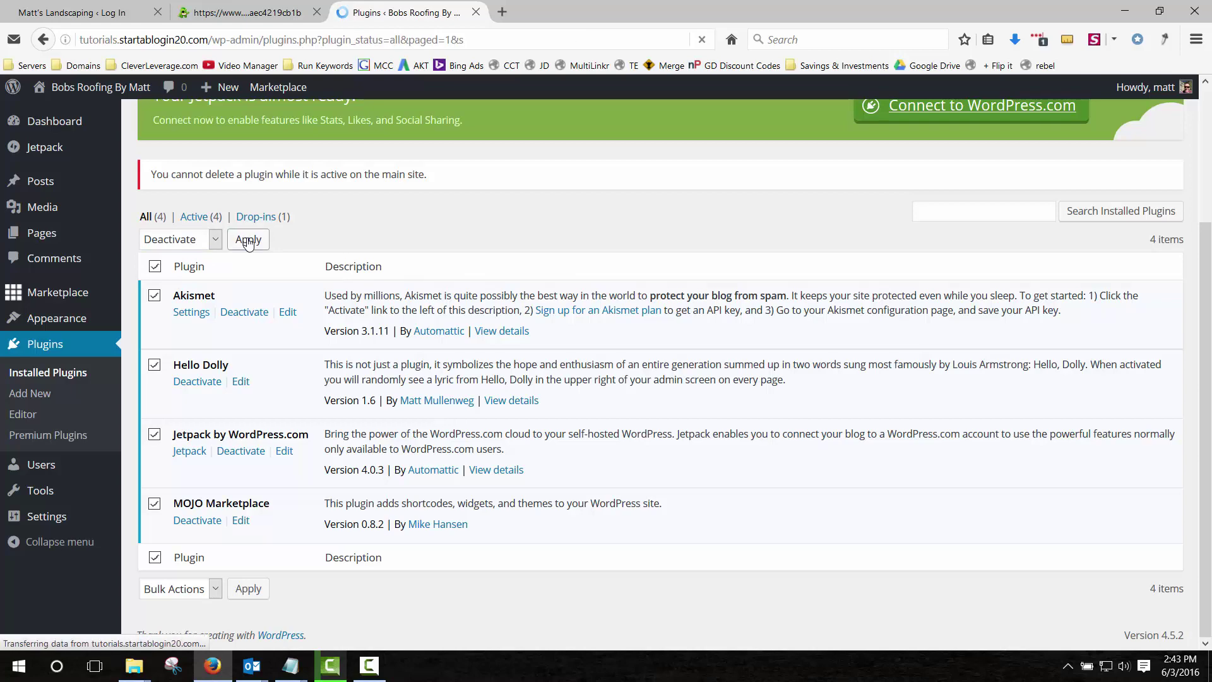
Step: Bulk-delete all four deactivated plugins, including their files and data
left_click(154, 251)
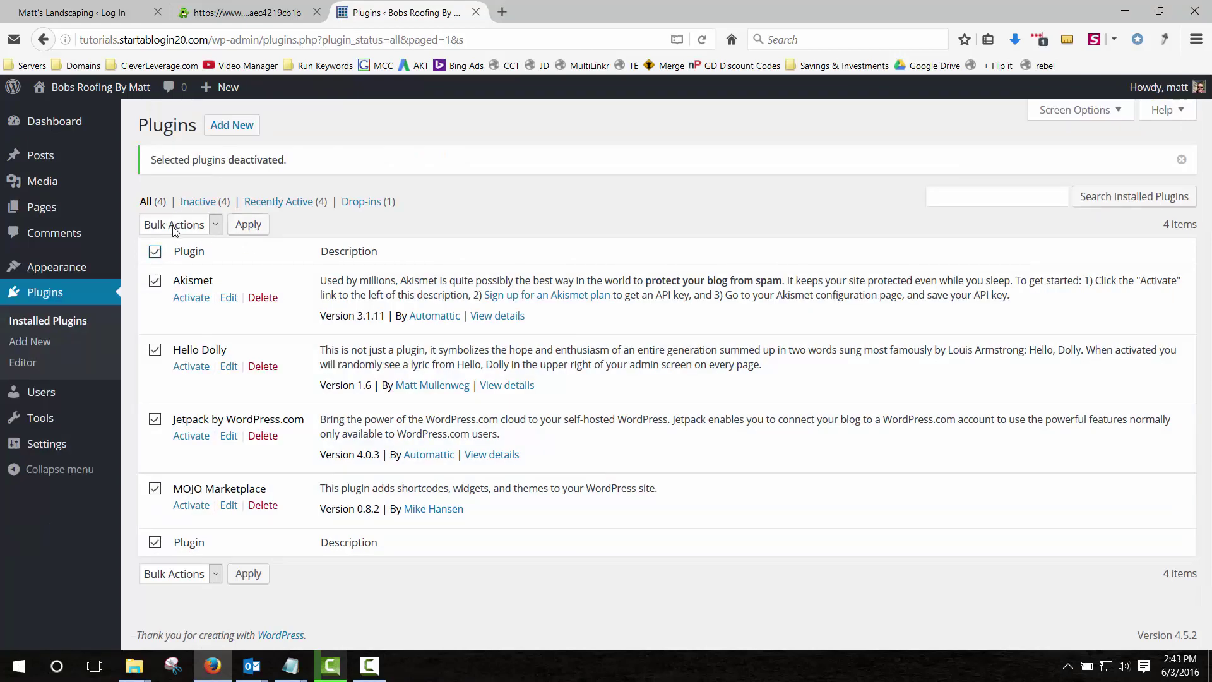
left_click(175, 228)
left_click(159, 301)
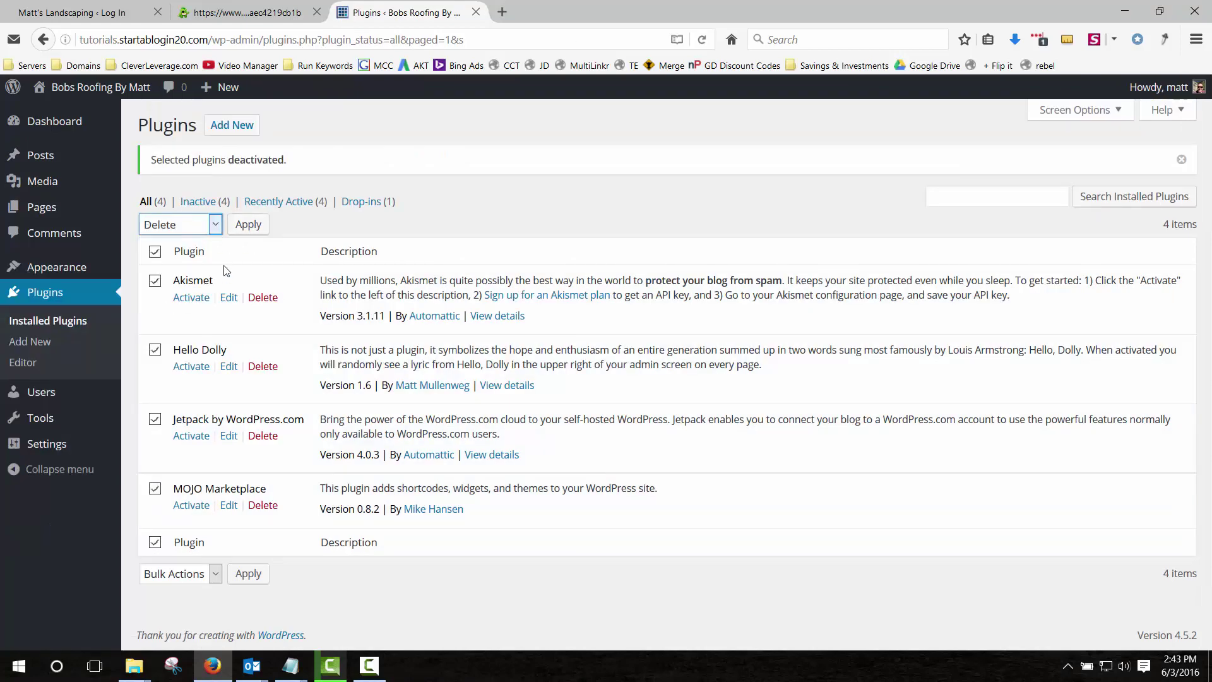
left_click(251, 226)
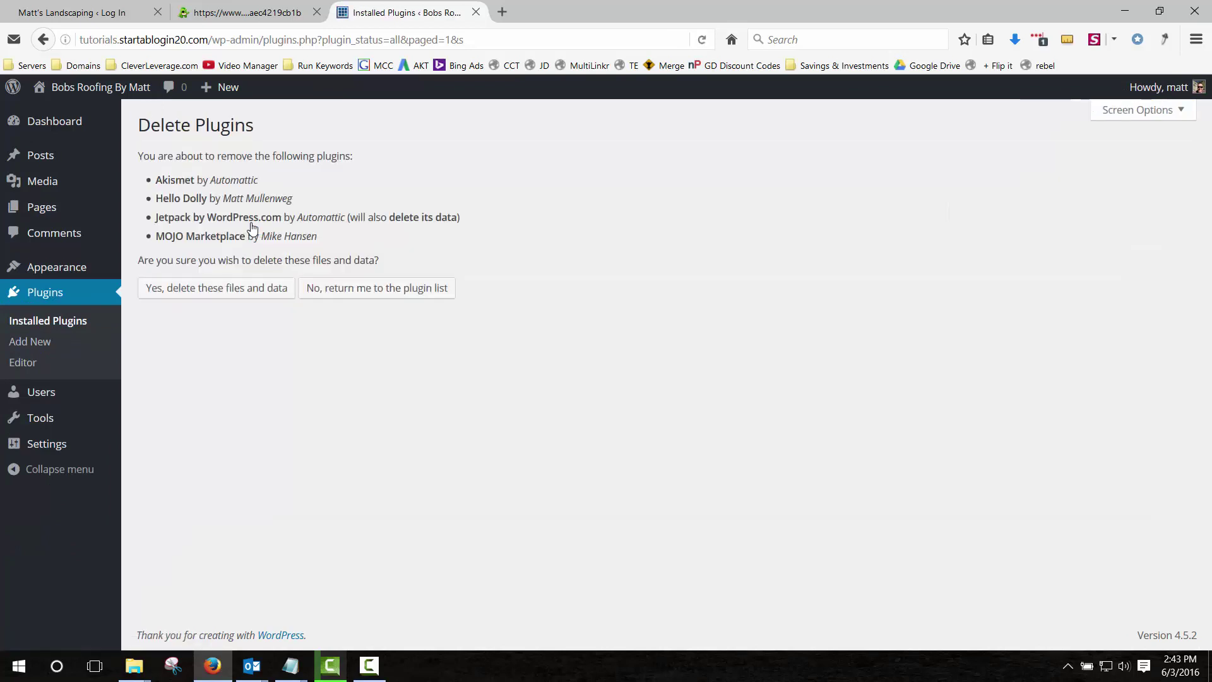
left_click(202, 289)
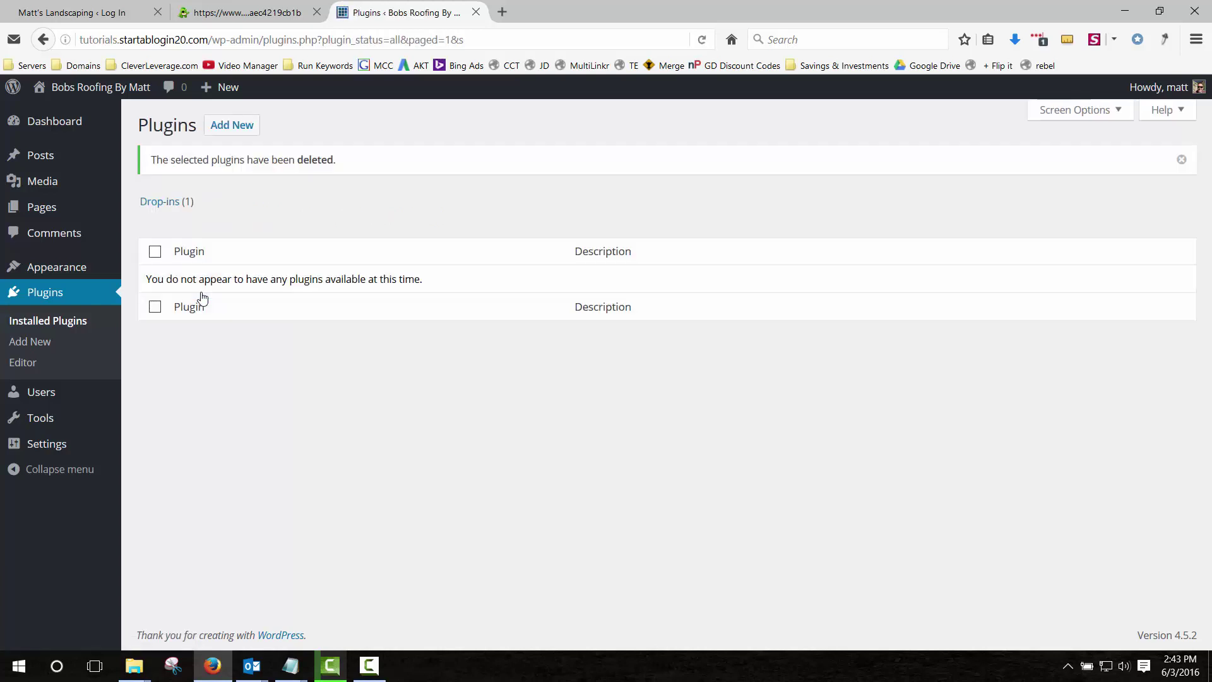
Step: Return to the dashboard home and move the Quick Draft box into the empty third column
left_click(51, 123)
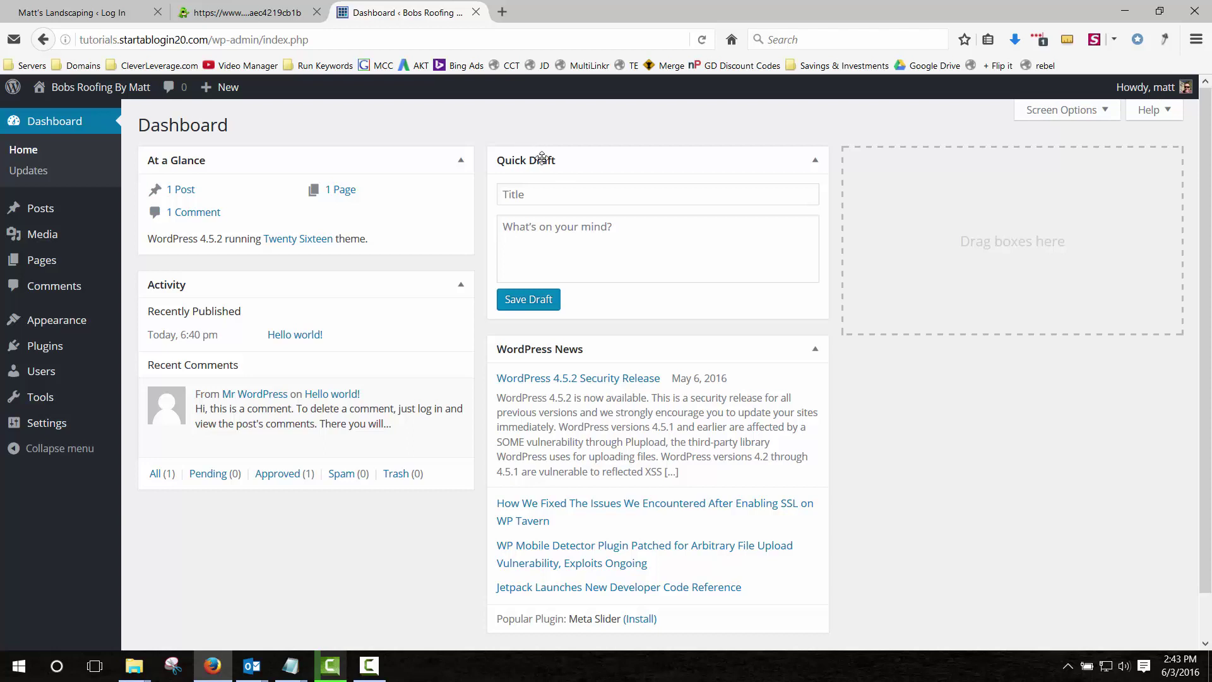
left_click_drag(542, 157, 909, 161)
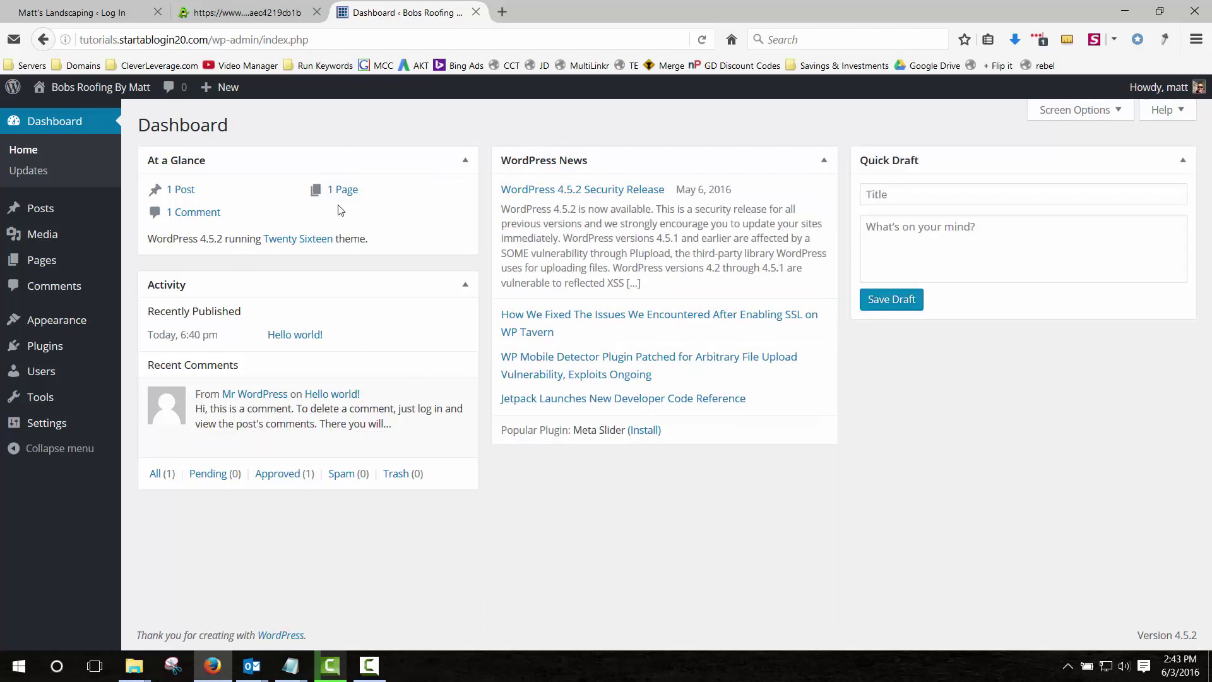
Step: Open the public site in a new browser tab and examine the homepage's title, default post and sidebar
right_click(100, 93)
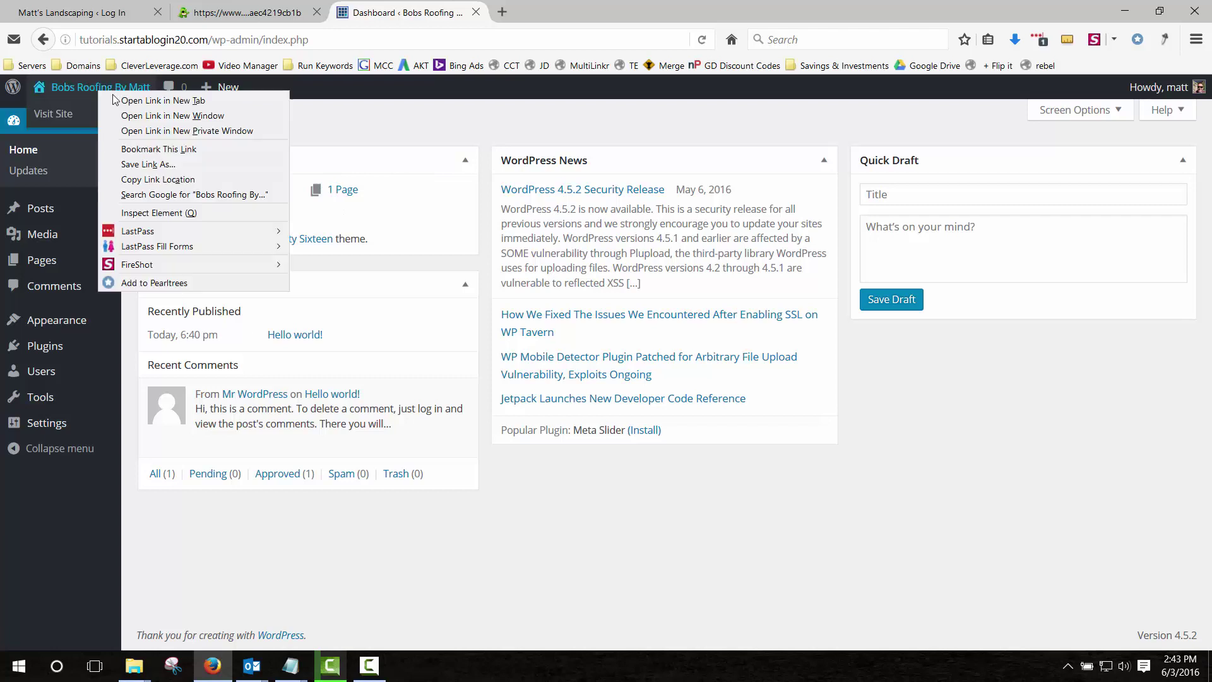
left_click(126, 99)
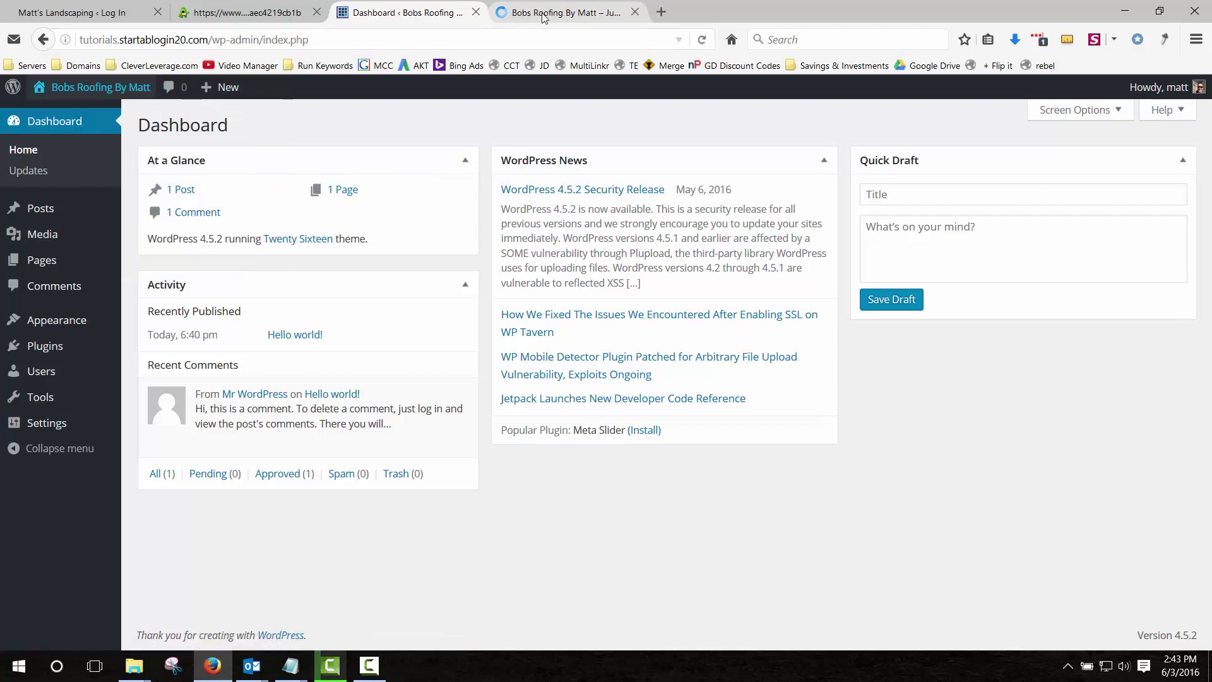
left_click(543, 13)
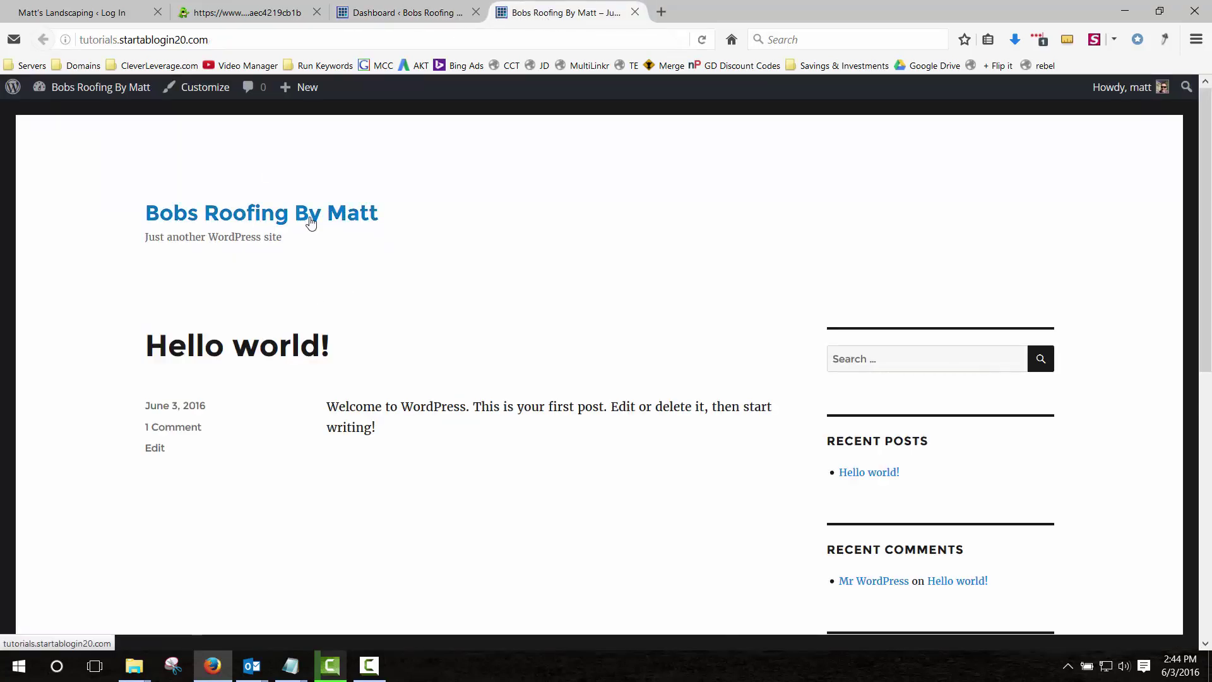
left_click(436, 408)
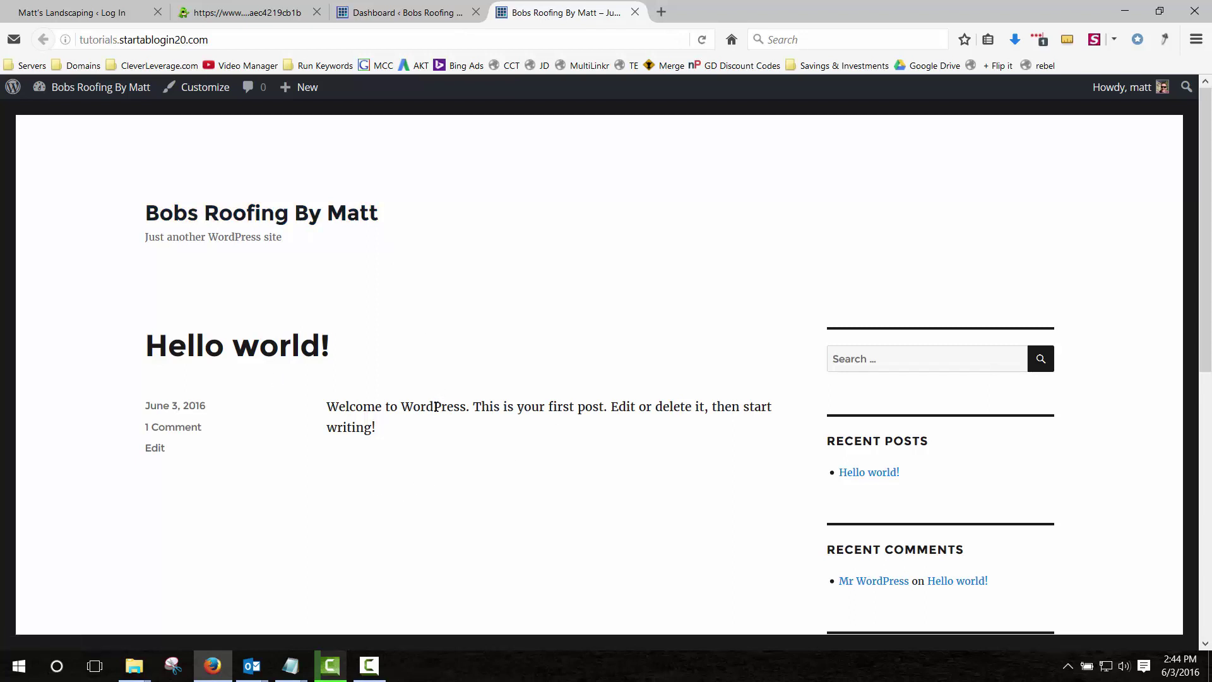
left_click_drag(432, 409, 407, 409)
left_click(407, 405)
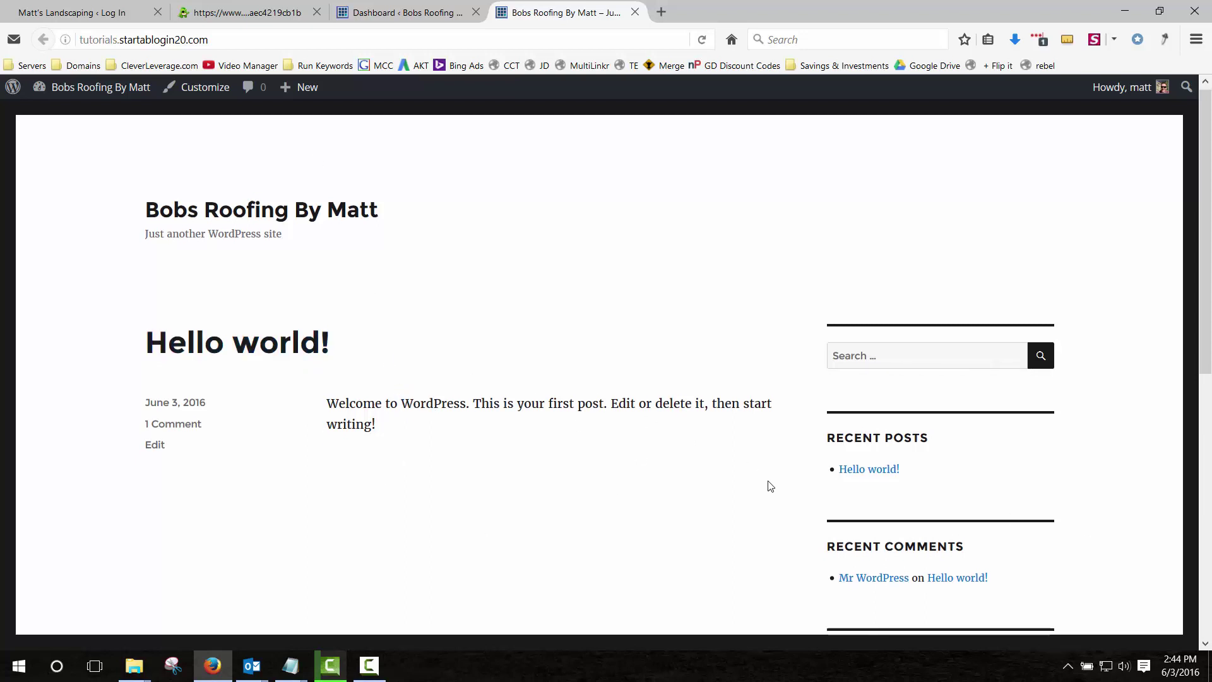
scroll(766, 487, "down", 3)
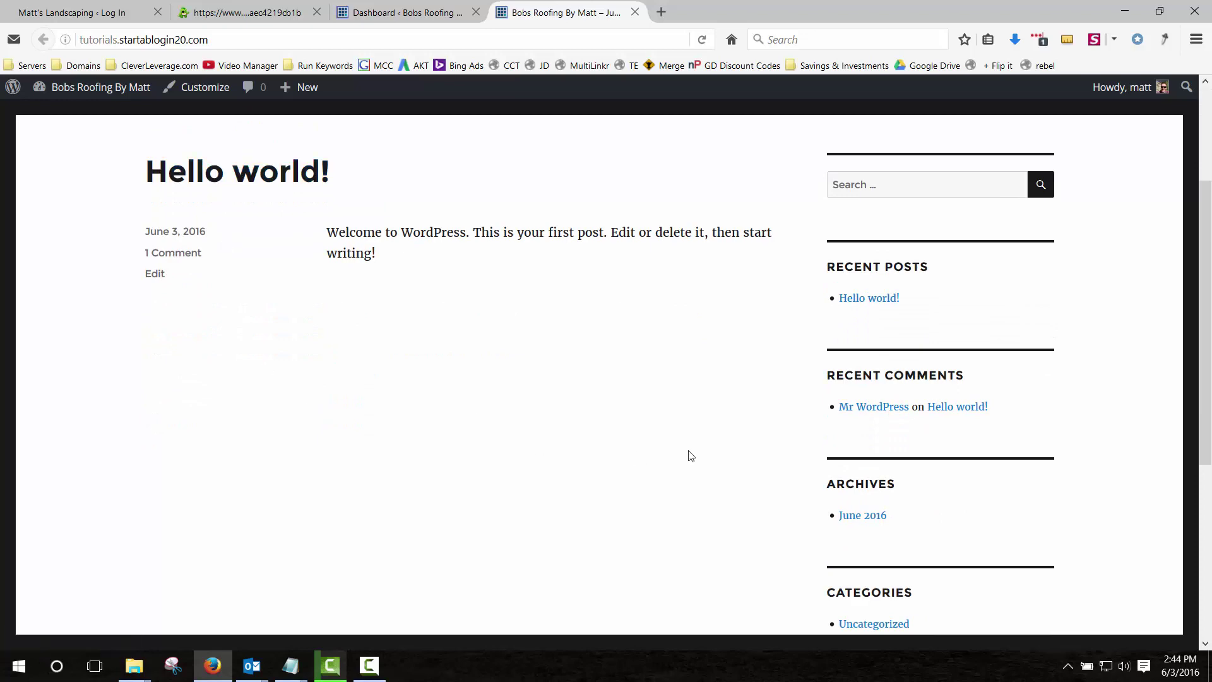
scroll(688, 456, "up", 3)
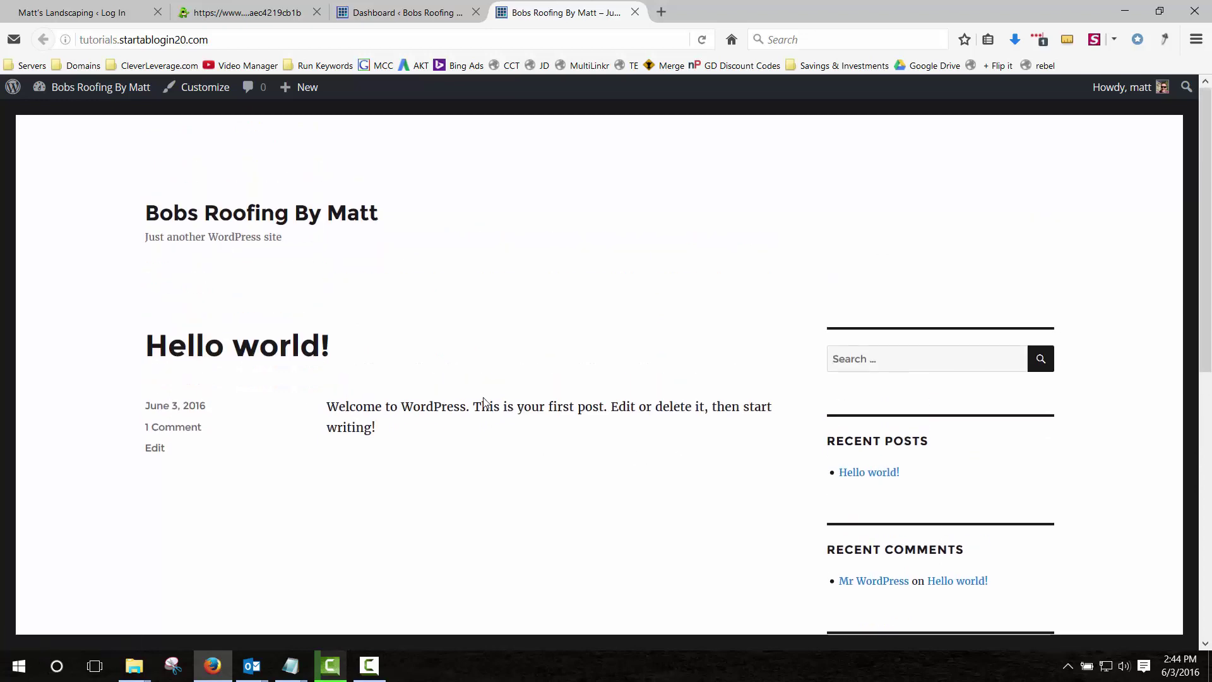
Step: Go back to the WordPress admin and move the "Hello world!" post to the trash
left_click(426, 13)
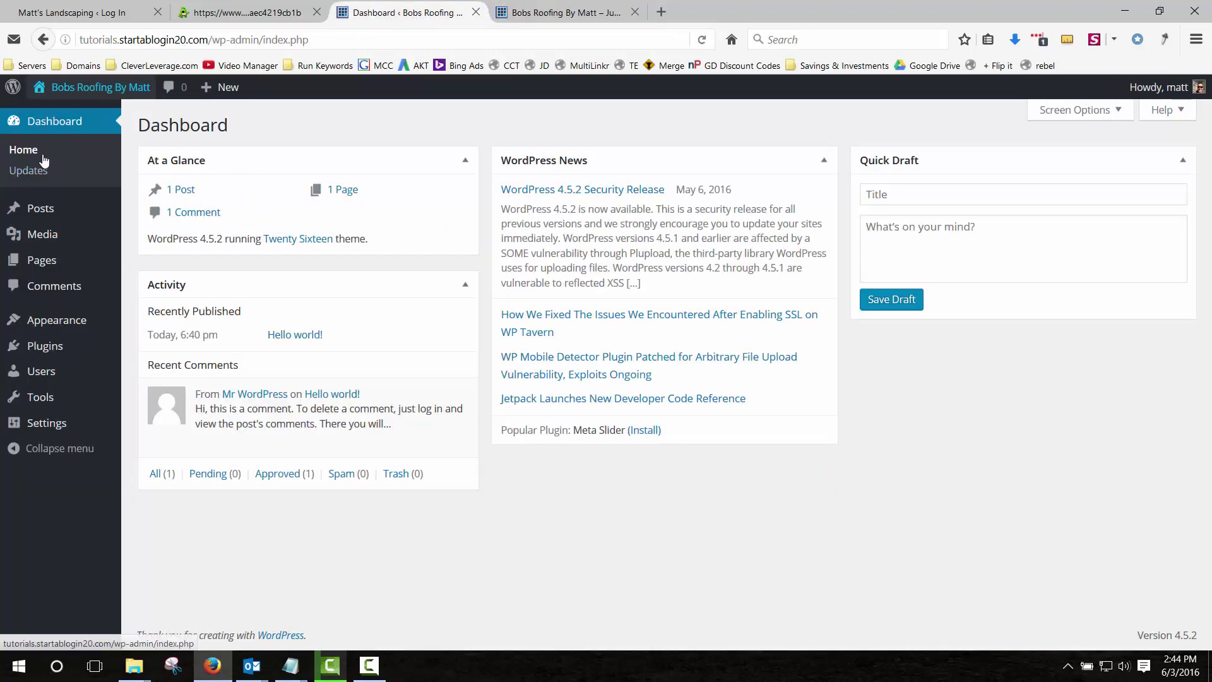
left_click(36, 210)
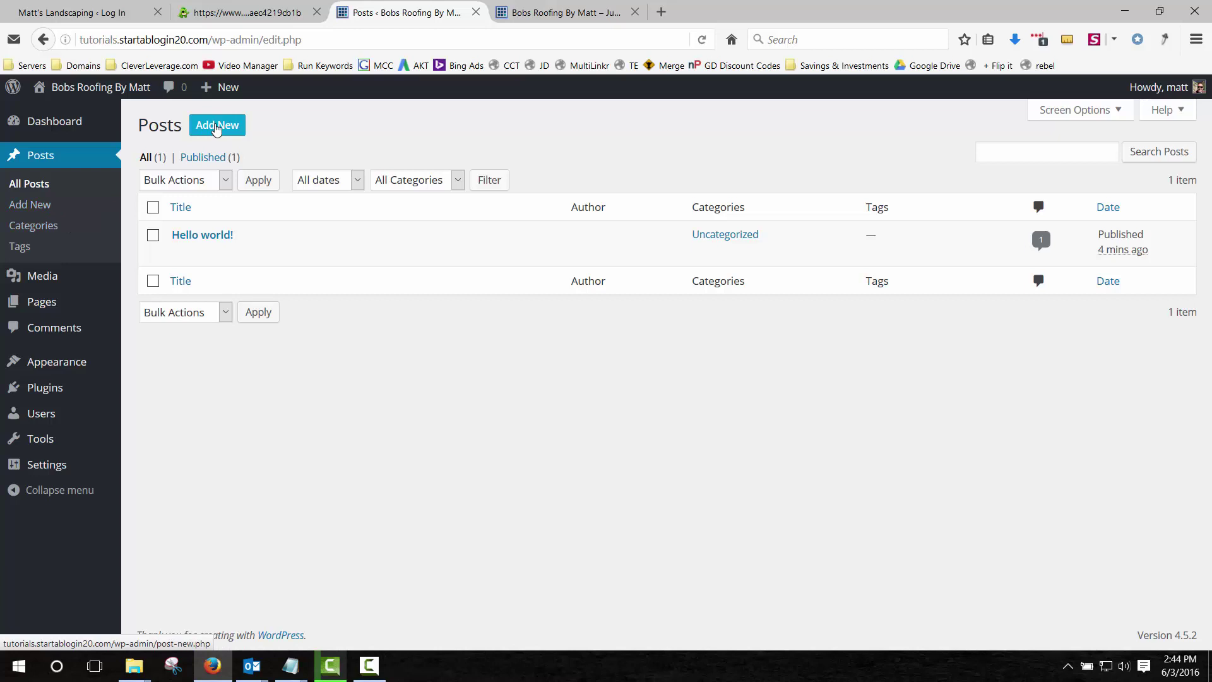
mouse_move(211, 252)
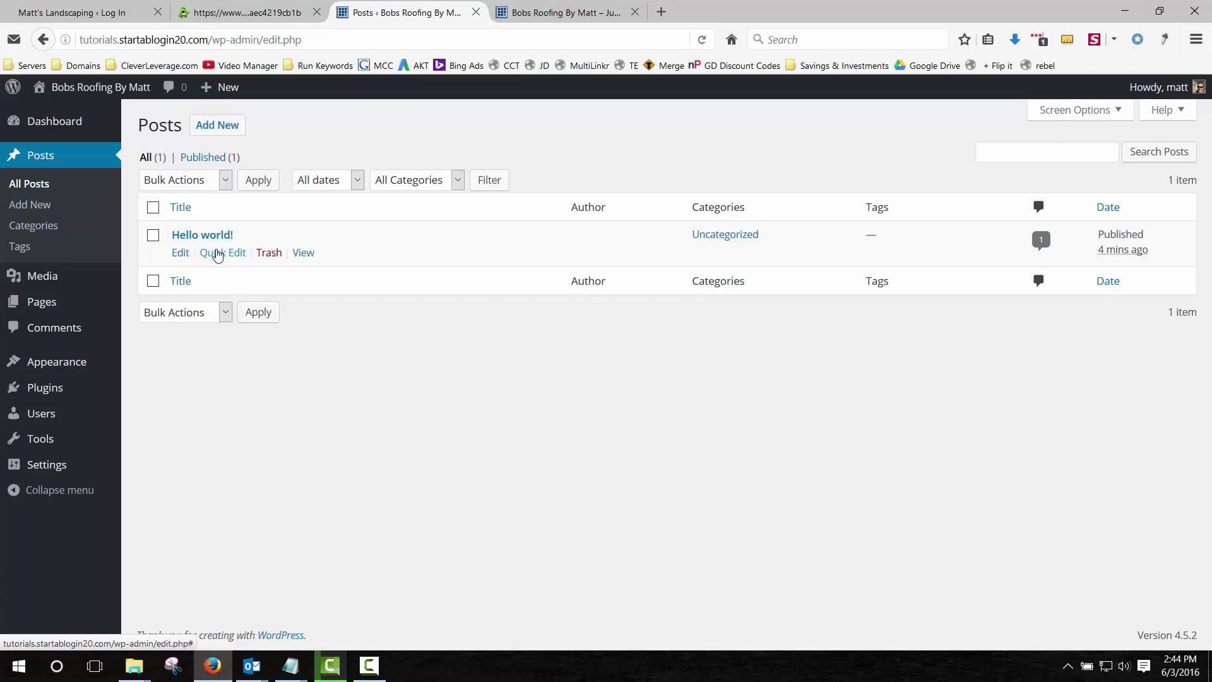
left_click(270, 254)
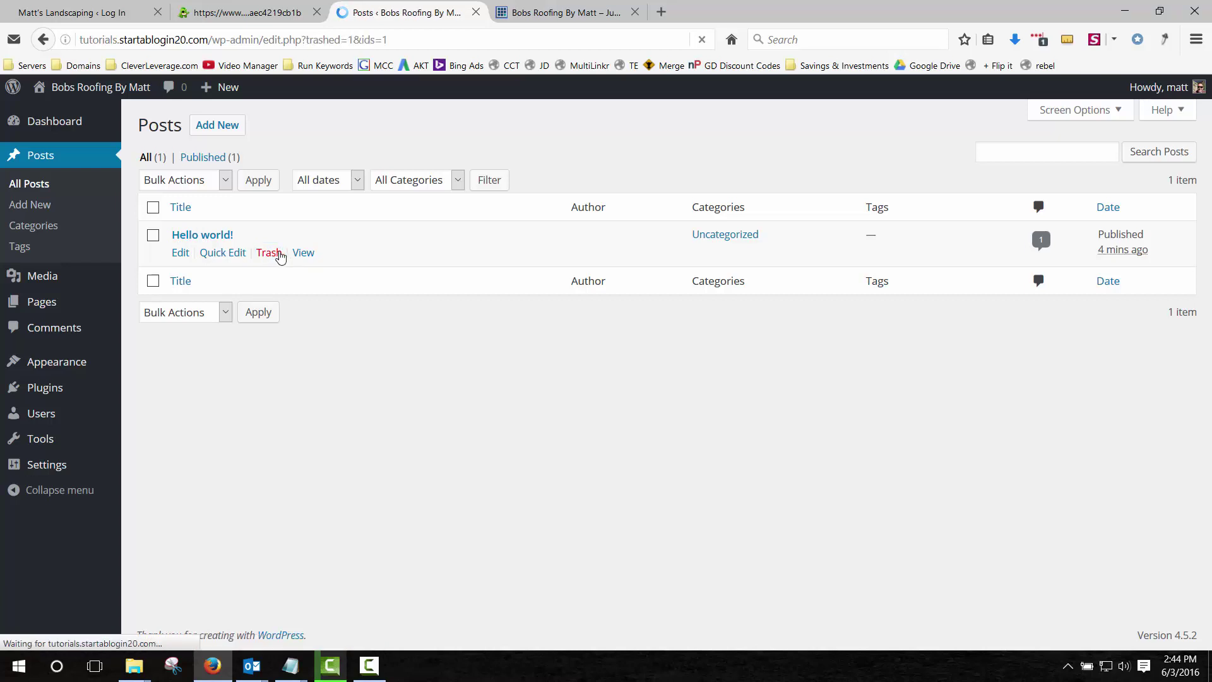
Step: Reload the public homepage to check it without the default post, and return to the admin posts list
left_click(537, 12)
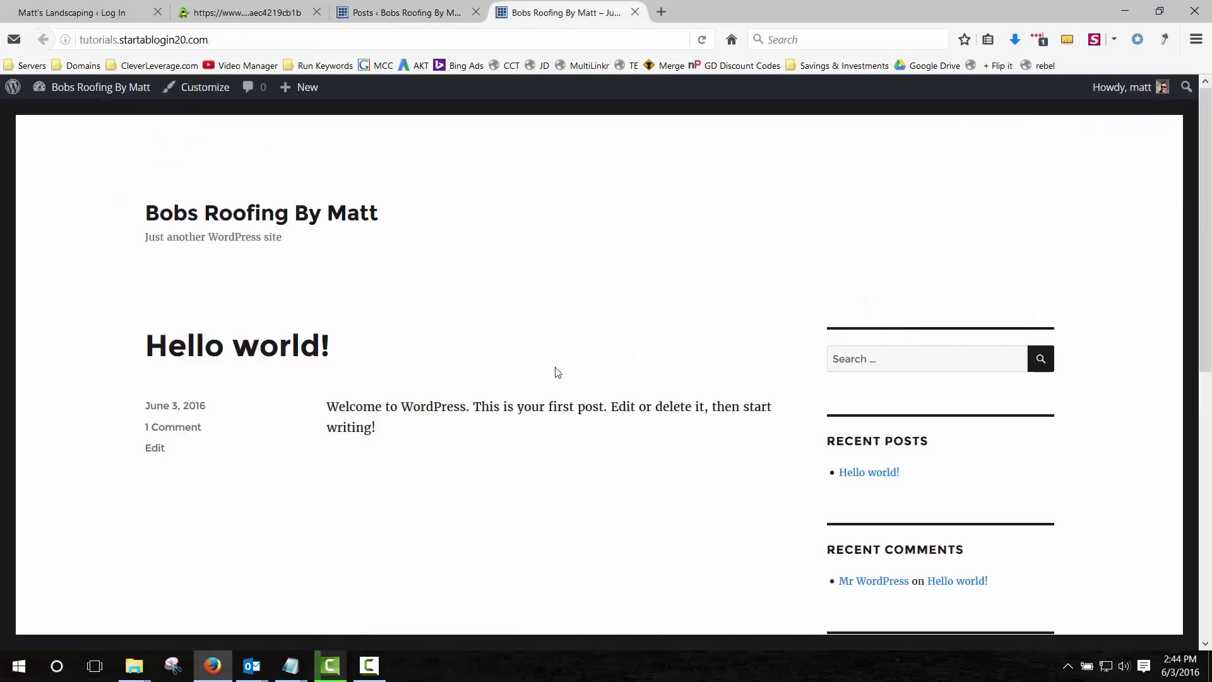
key("F5")
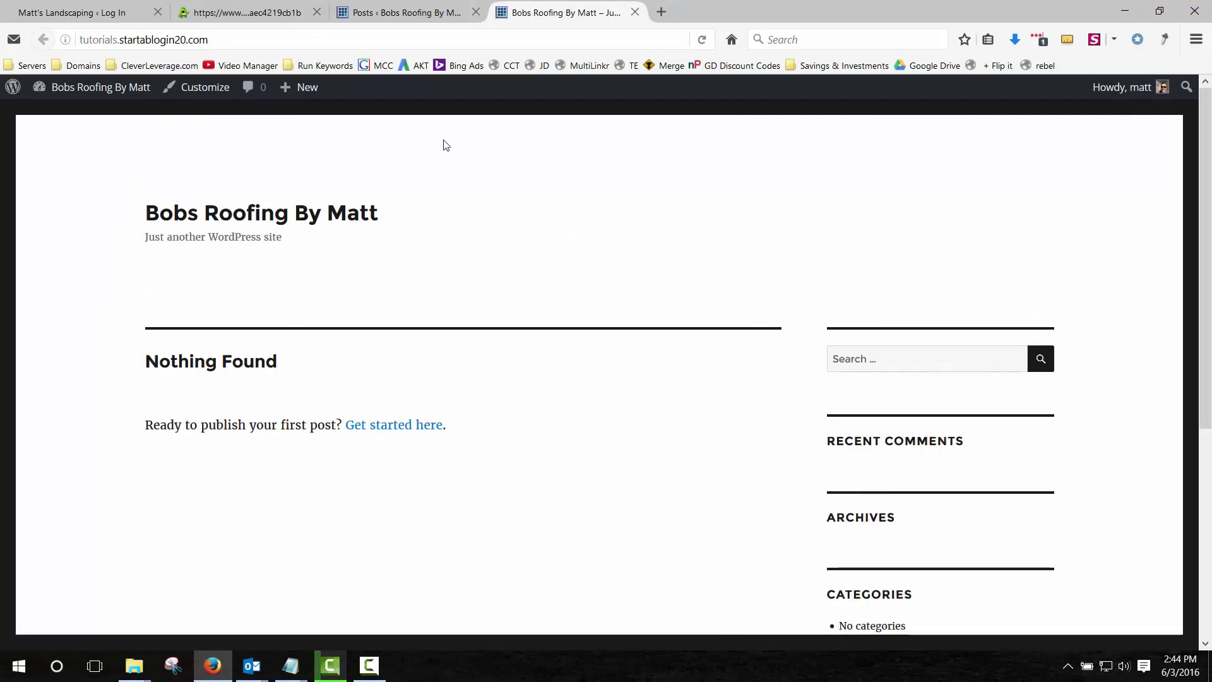
left_click(413, 13)
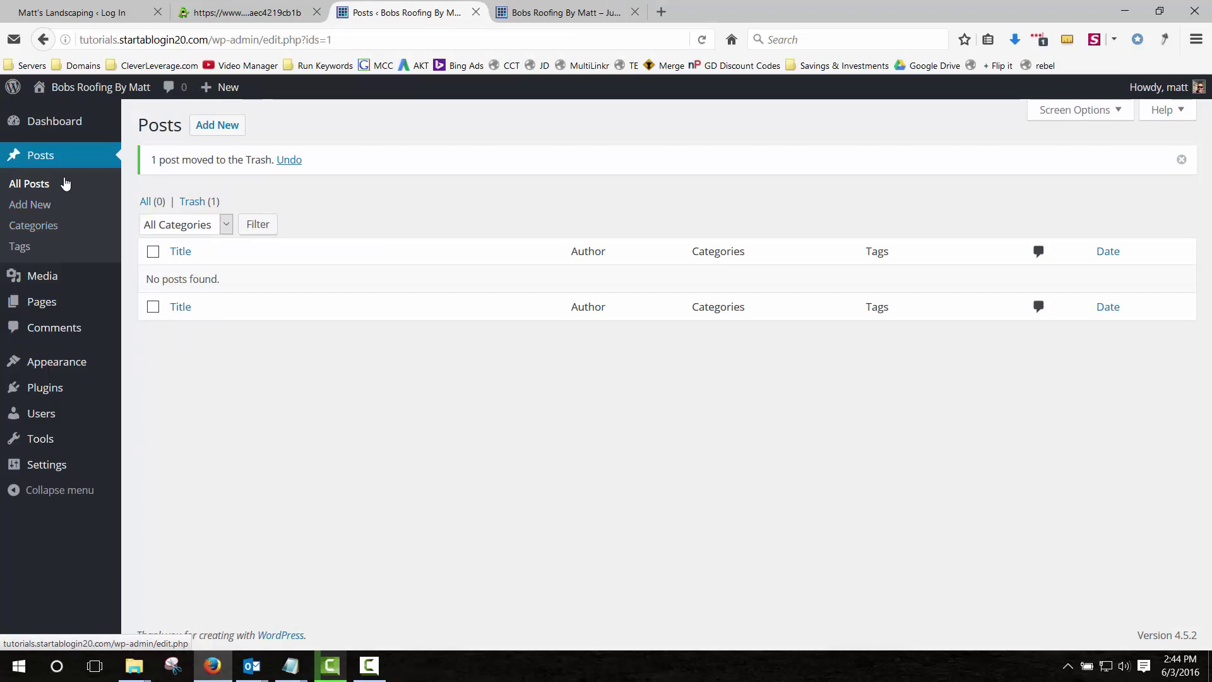
Step: Go to the list of pages and move the default Sample Page to the trash
left_click(44, 305)
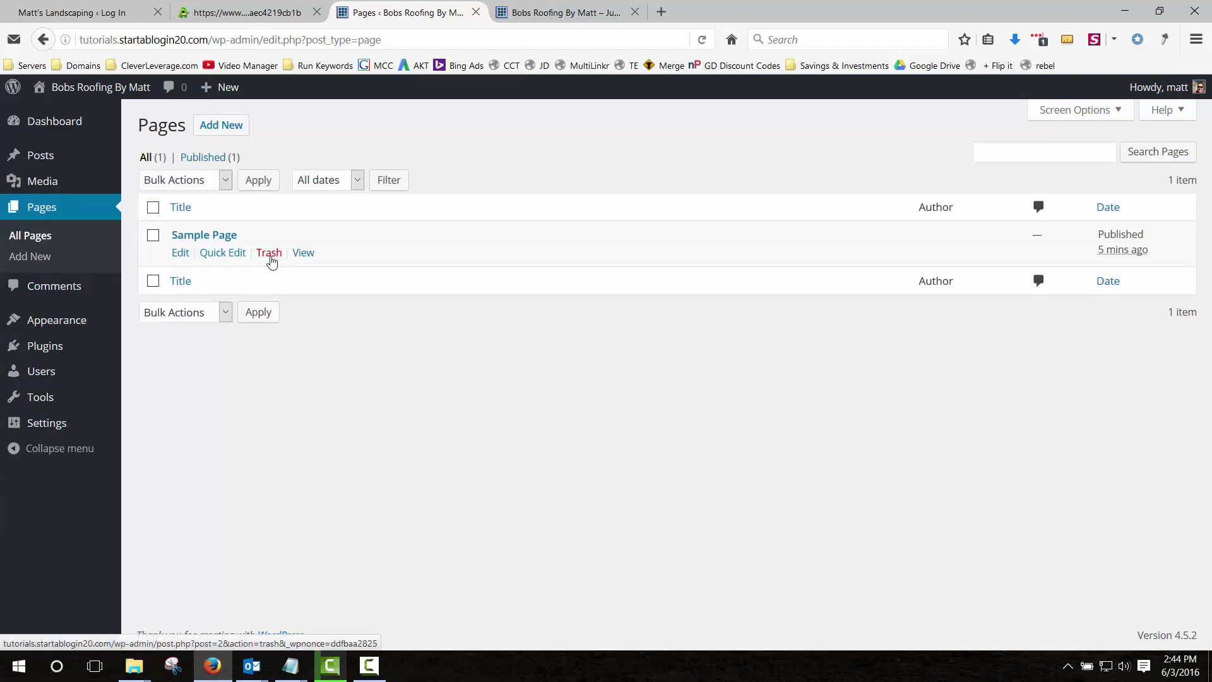
left_click(270, 256)
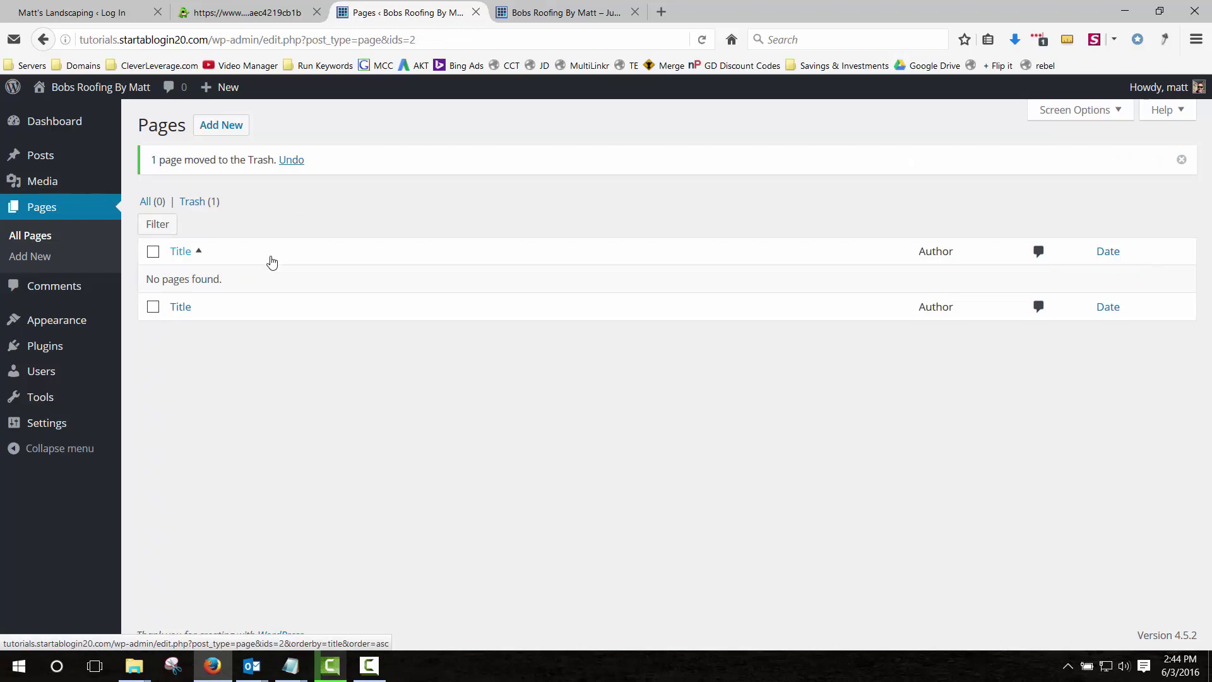
mouse_move(47, 327)
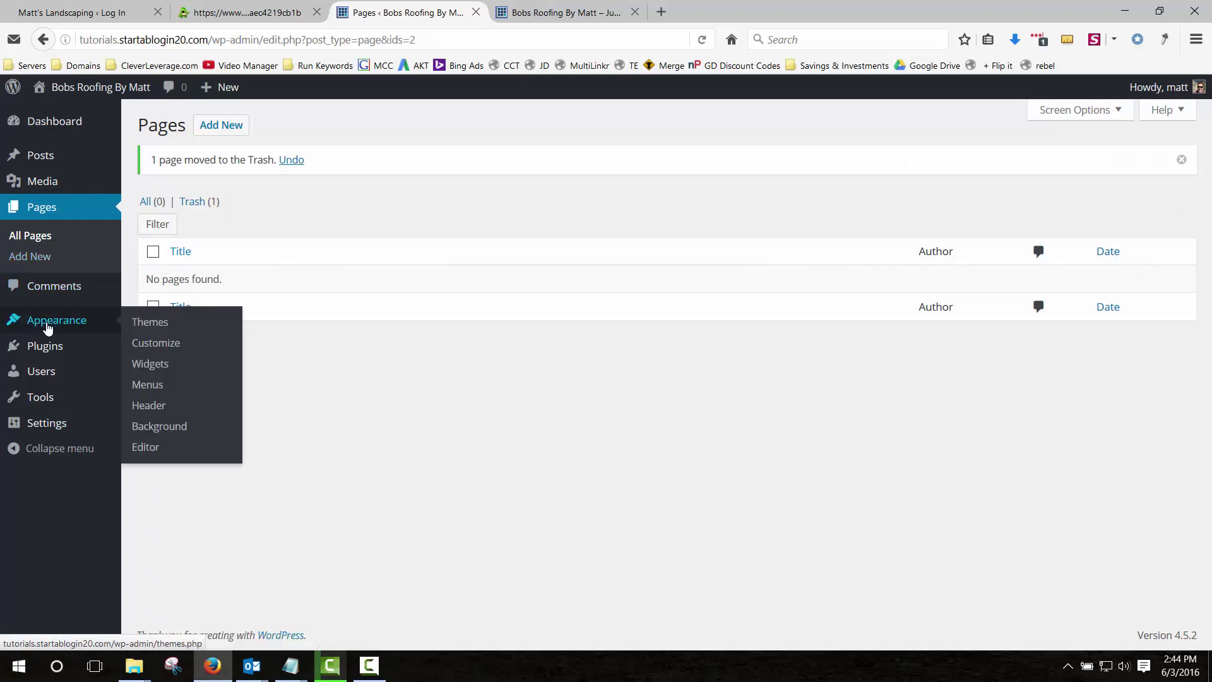
Step: Open the administrator account's profile, disable showing the toolbar when viewing the site, and look at that toolbar on the public homepage
left_click(48, 377)
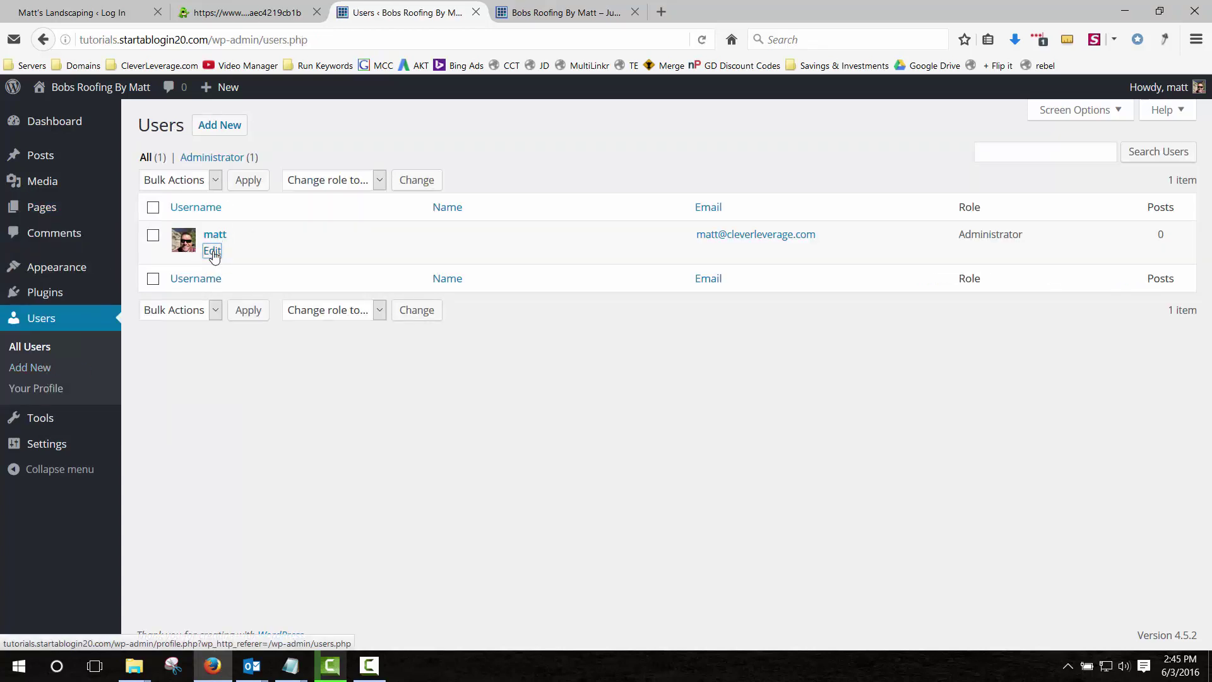
left_click(213, 252)
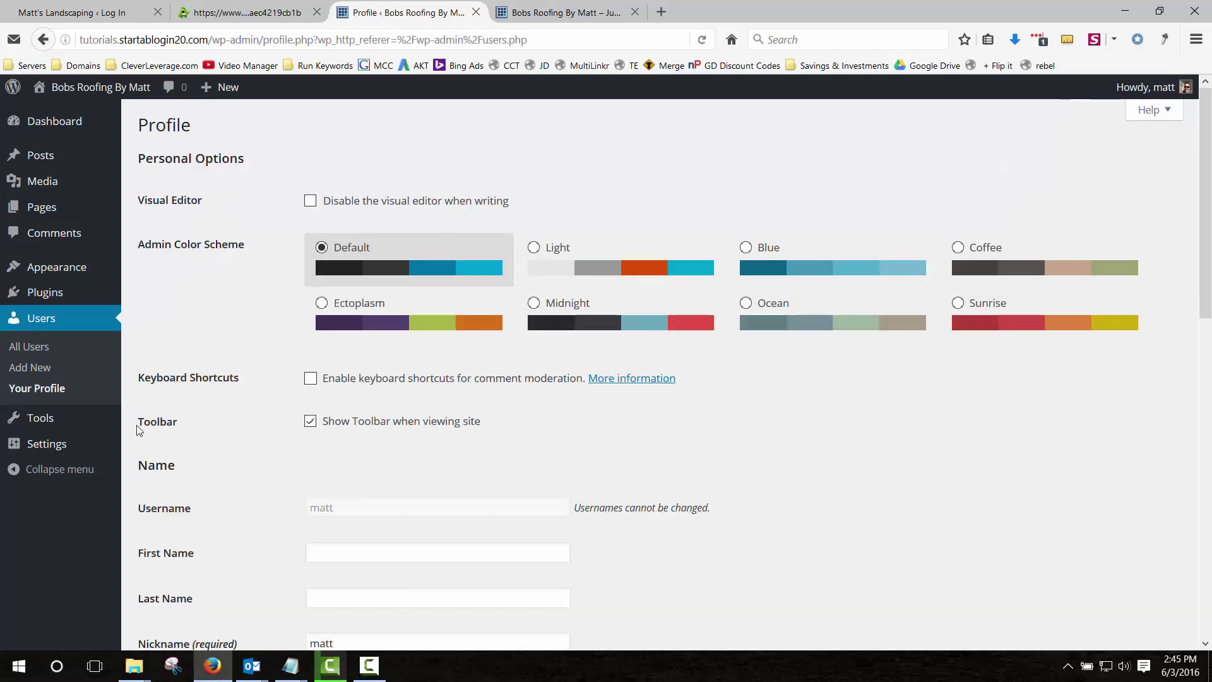
left_click(213, 430)
left_click(310, 421)
left_click(591, 11)
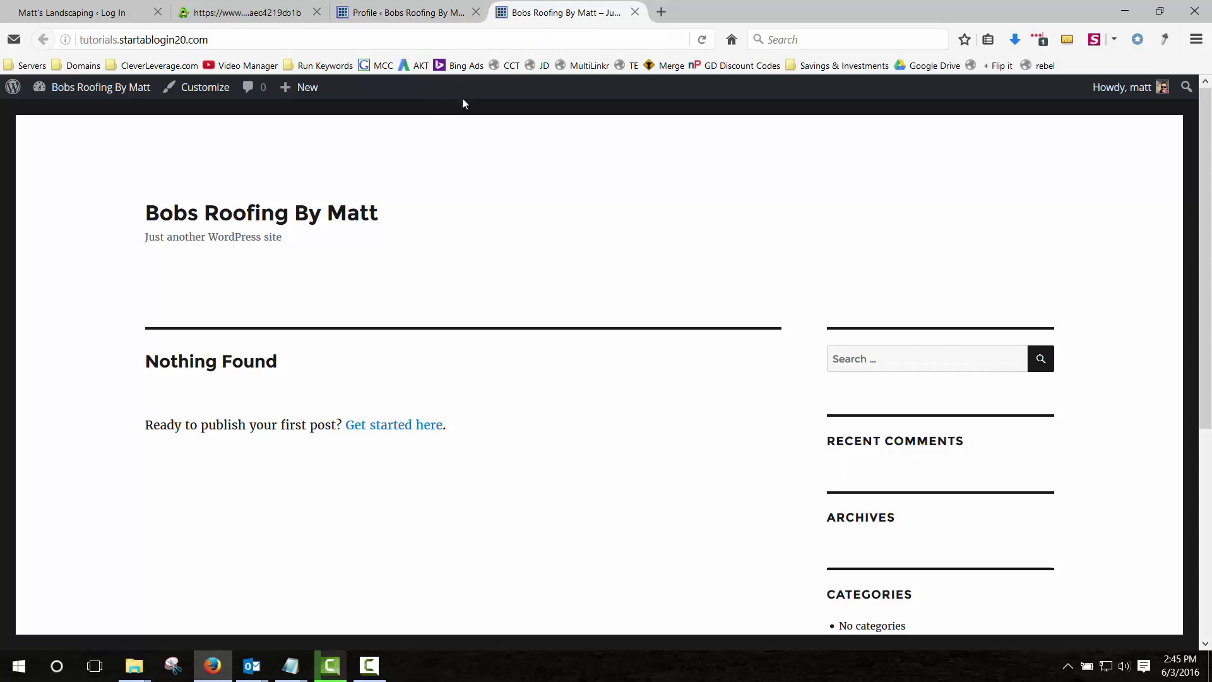
left_click(408, 10)
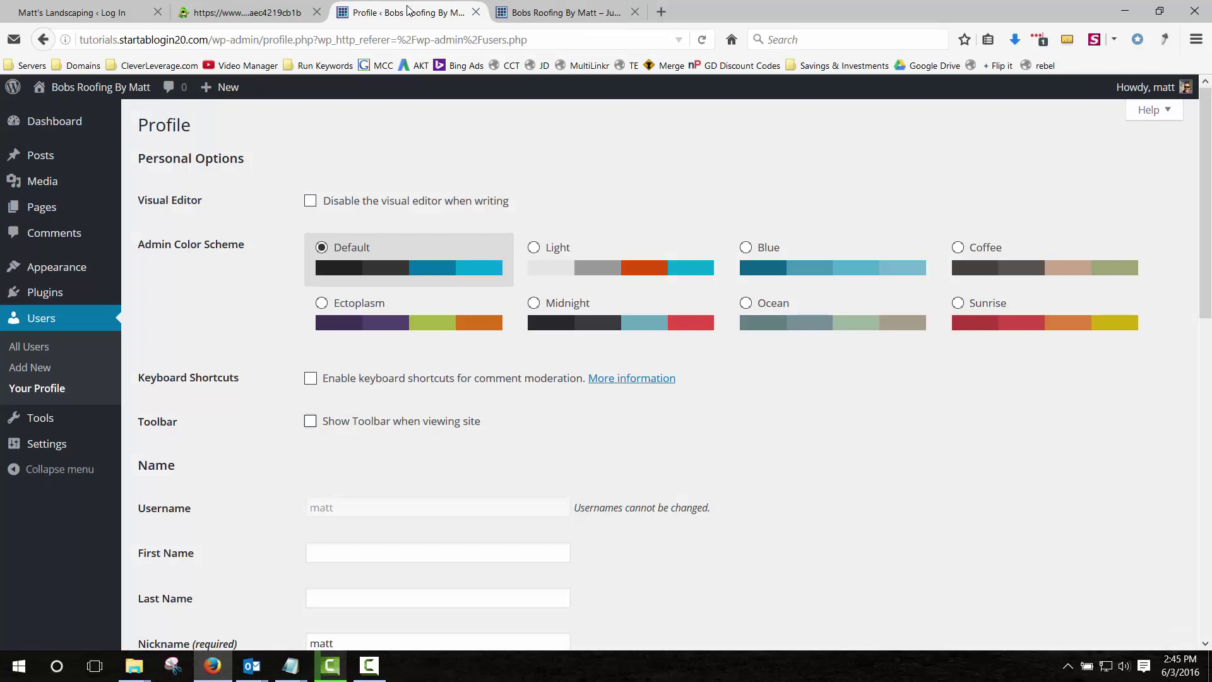
Step: Leave "Show Toolbar when viewing site" disabled and save the updated profile
left_click(310, 422)
left_click(310, 421)
left_click_drag(349, 422, 446, 421)
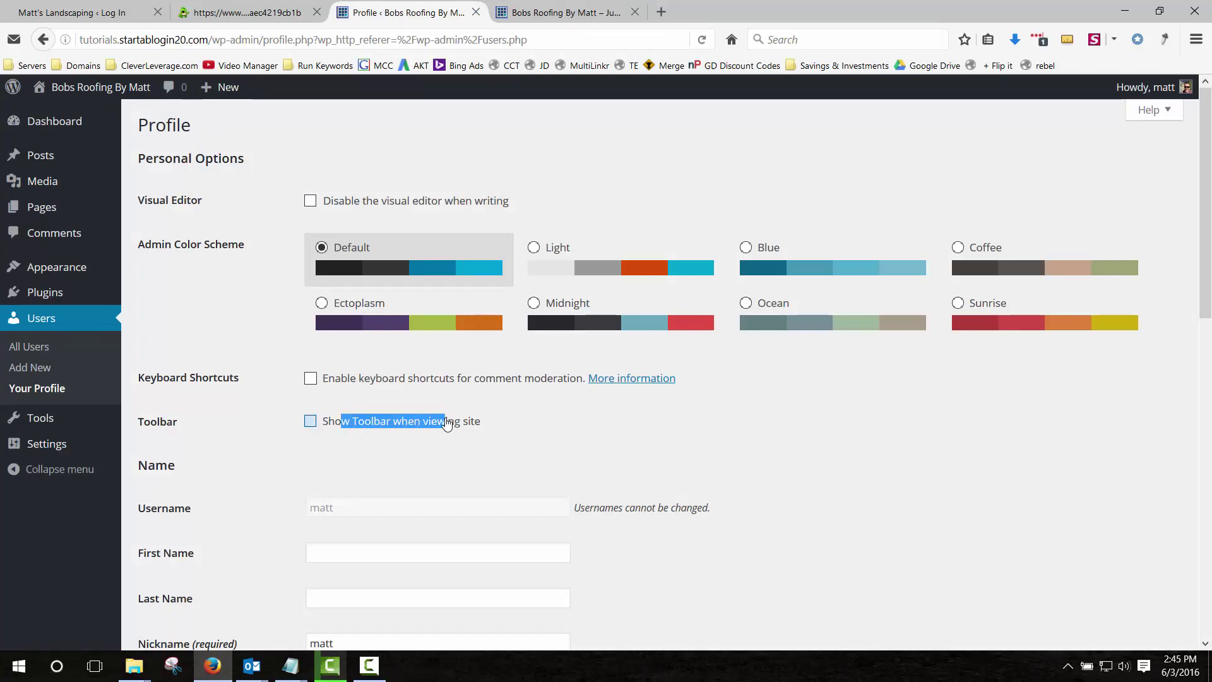
left_click(445, 423)
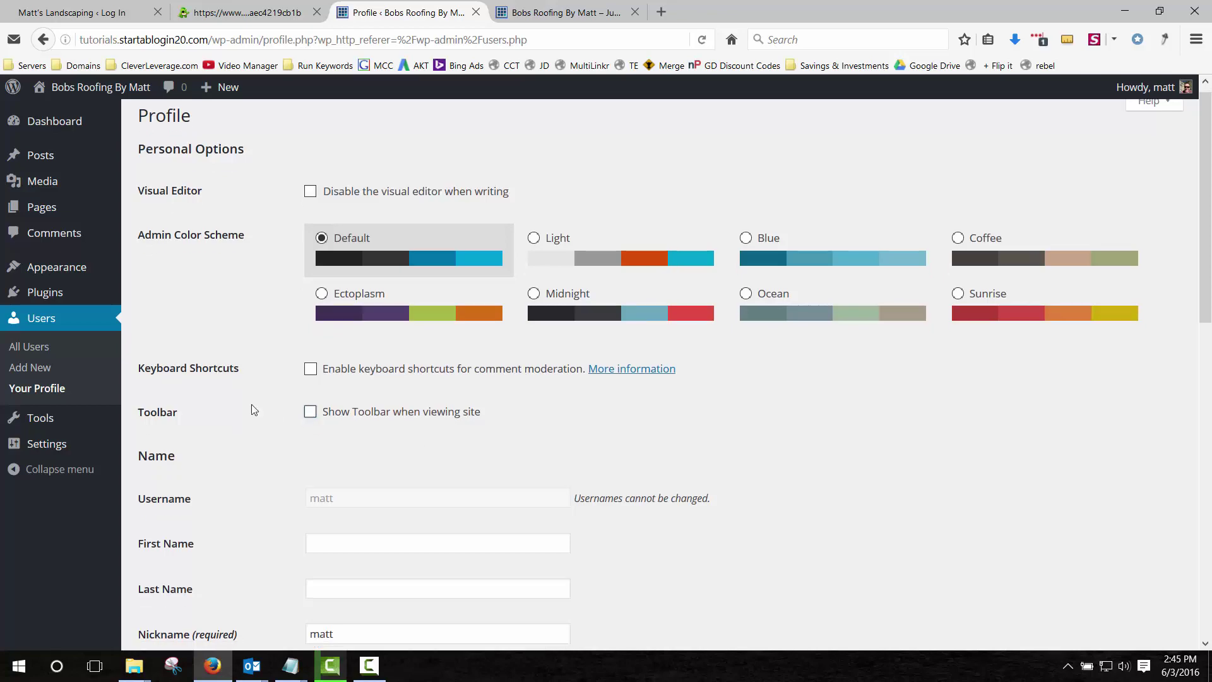
scroll(252, 411, "down", 10)
left_click(179, 573)
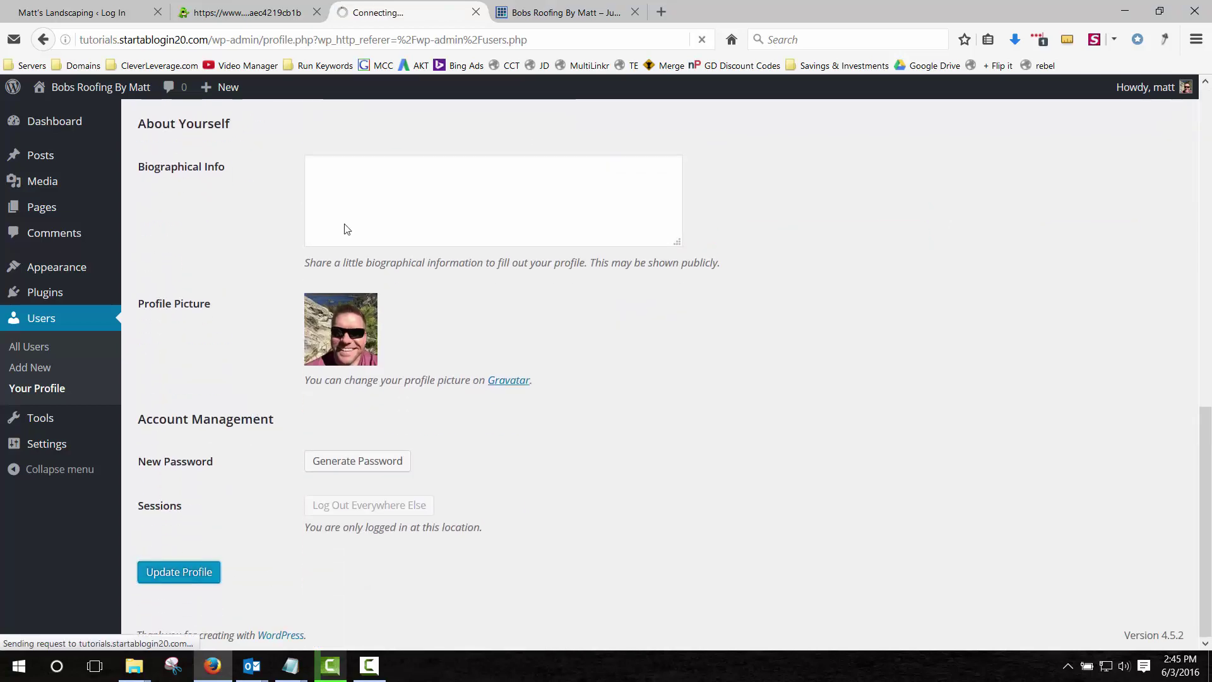
Step: Reload the public homepage to check it without the admin toolbar, and return to the profile page
left_click(549, 10)
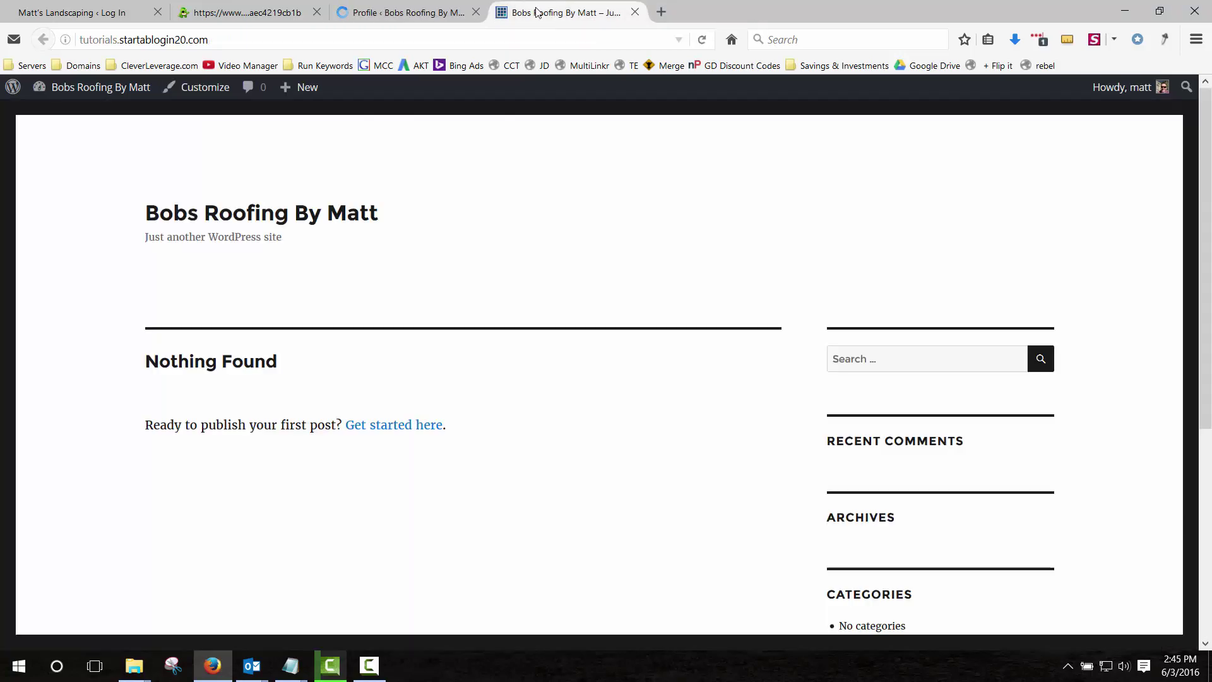
key("F5")
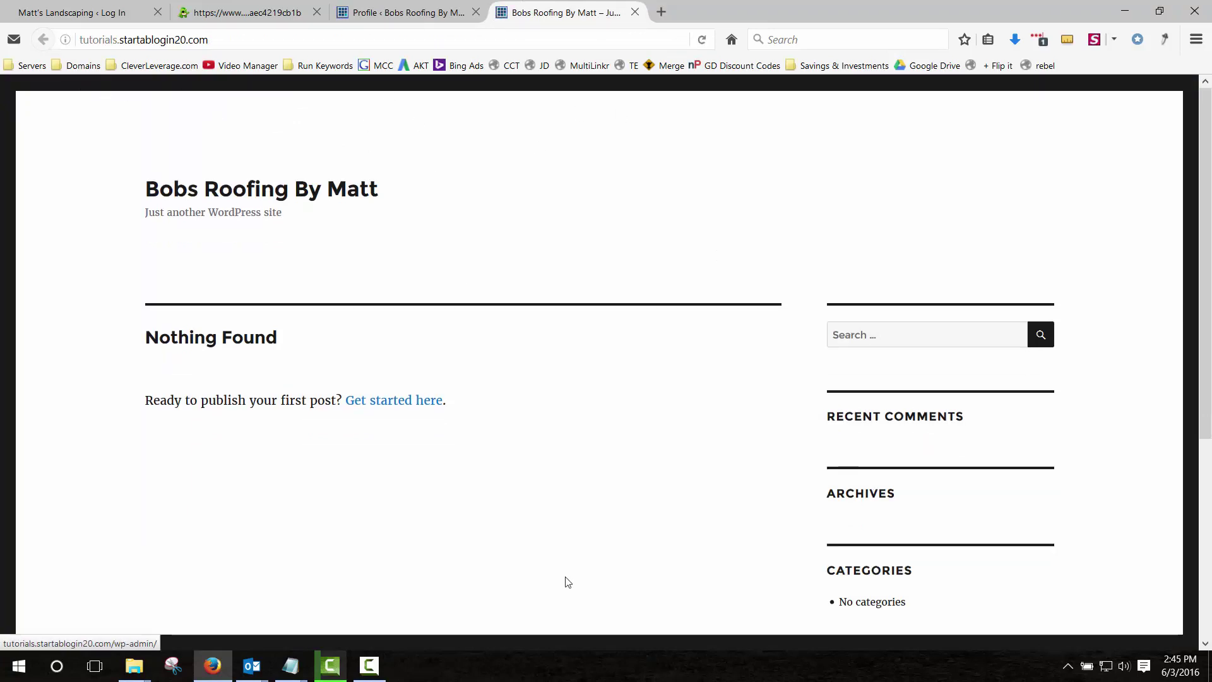
left_click(404, 12)
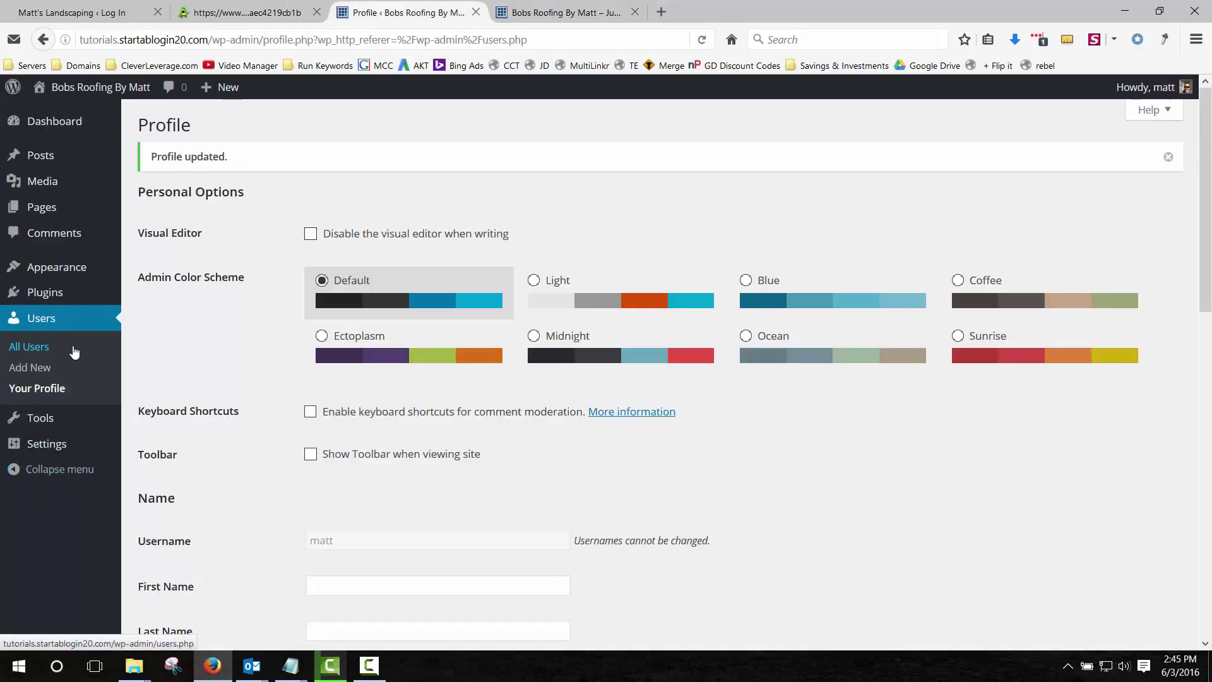
Step: Open the General settings and replace the placeholder admin email address with the site owner's e-mail
left_click(51, 448)
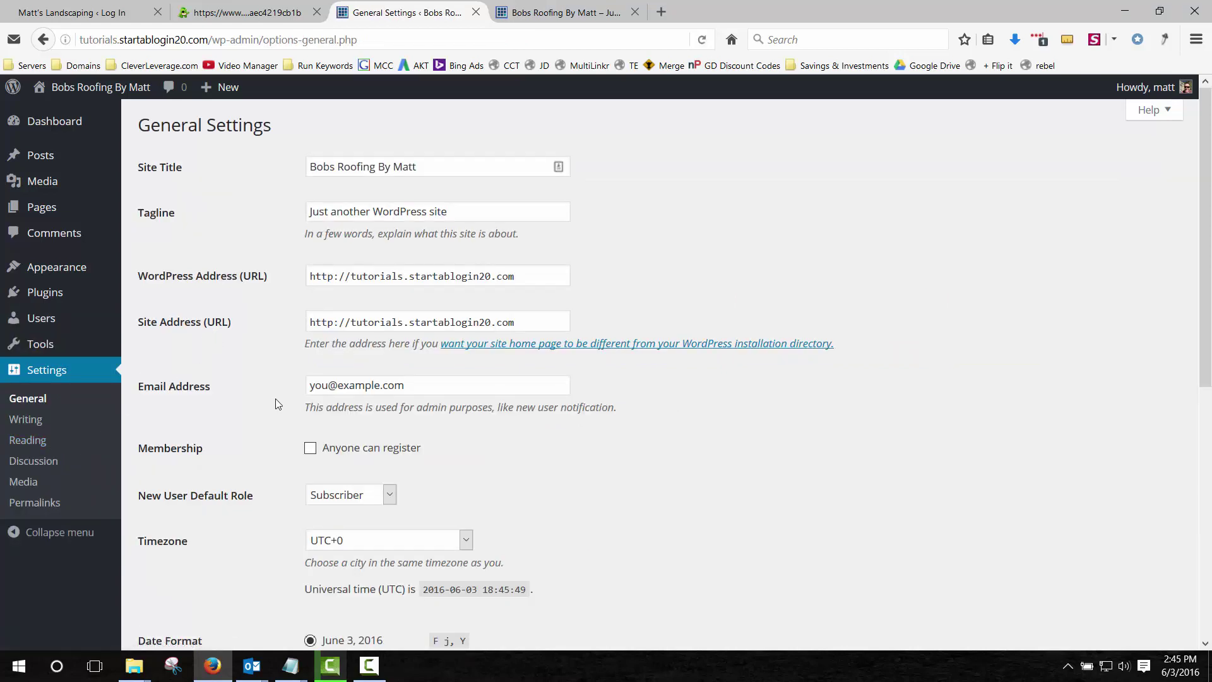
left_click_drag(423, 384, 285, 386)
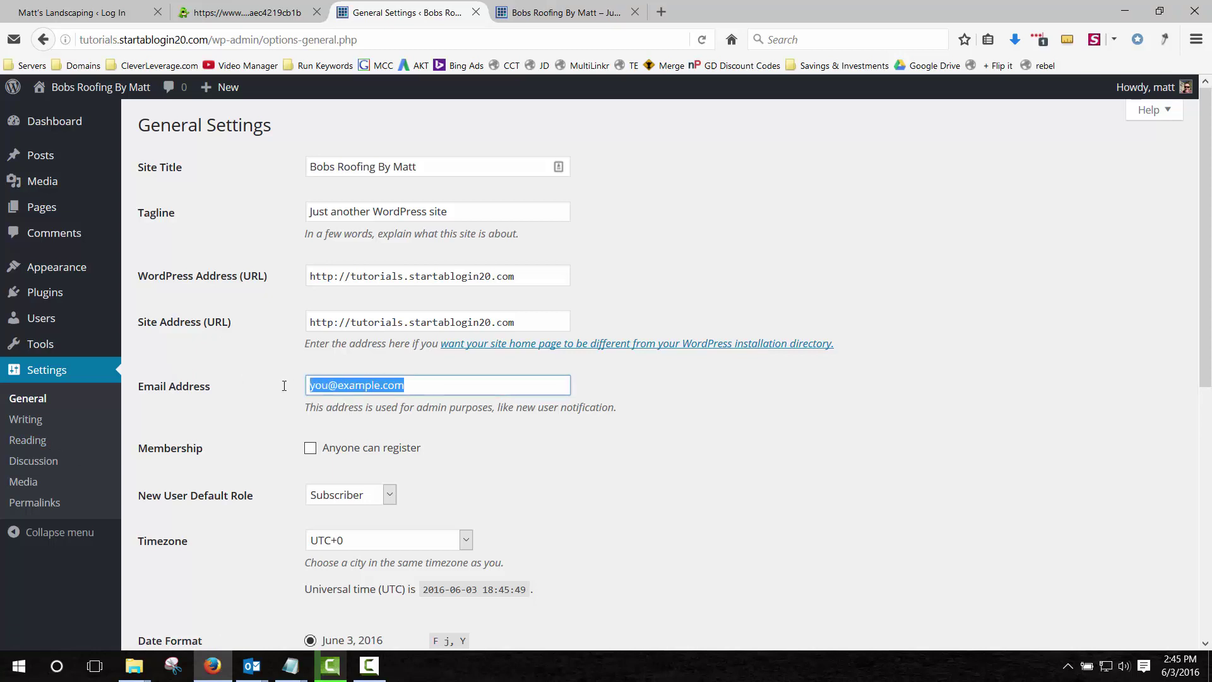
type("matt")
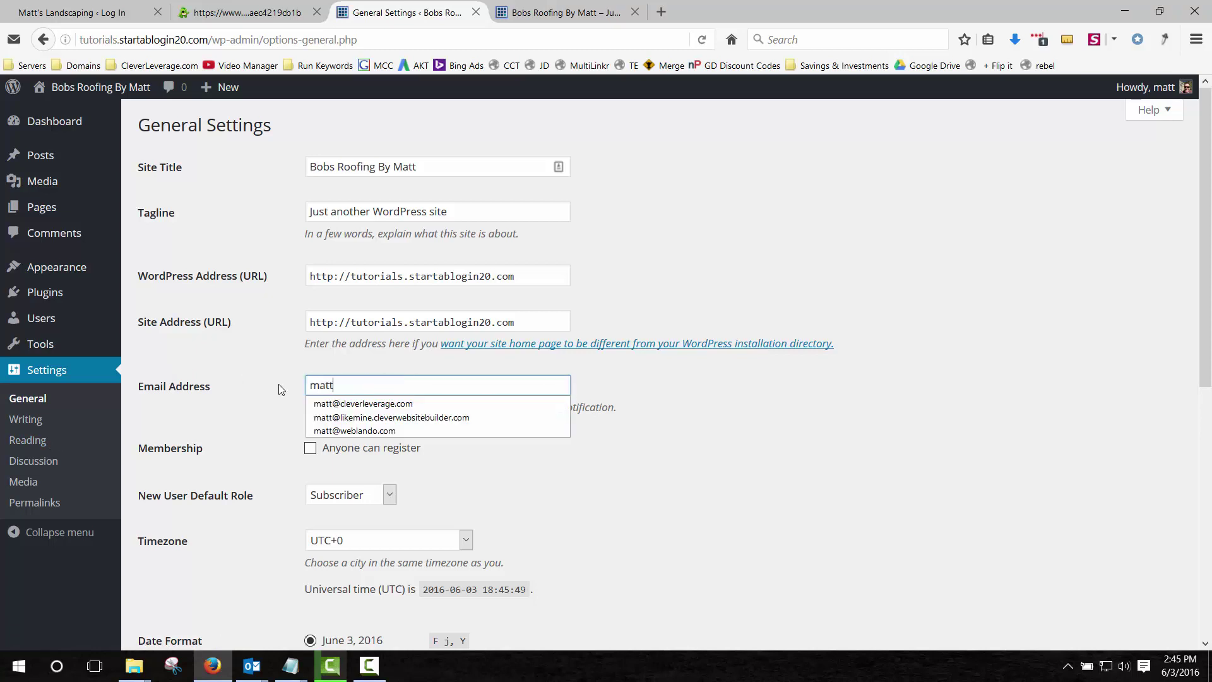
left_click(336, 405)
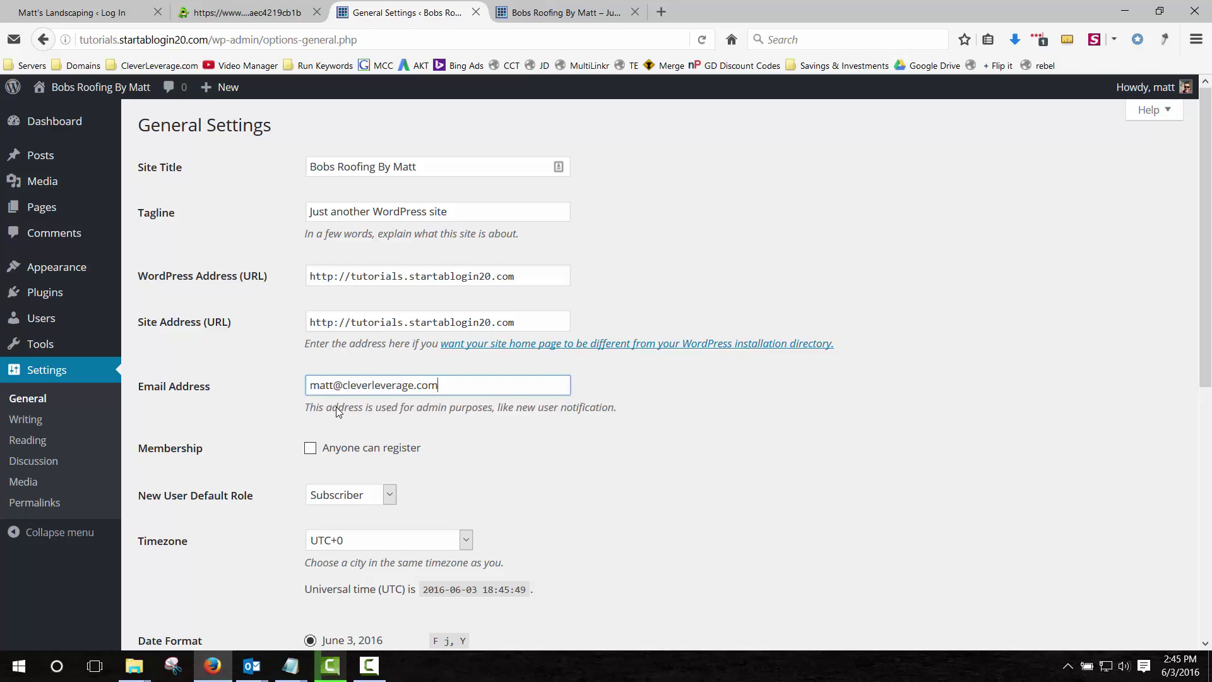
left_click(384, 389)
left_click(234, 379)
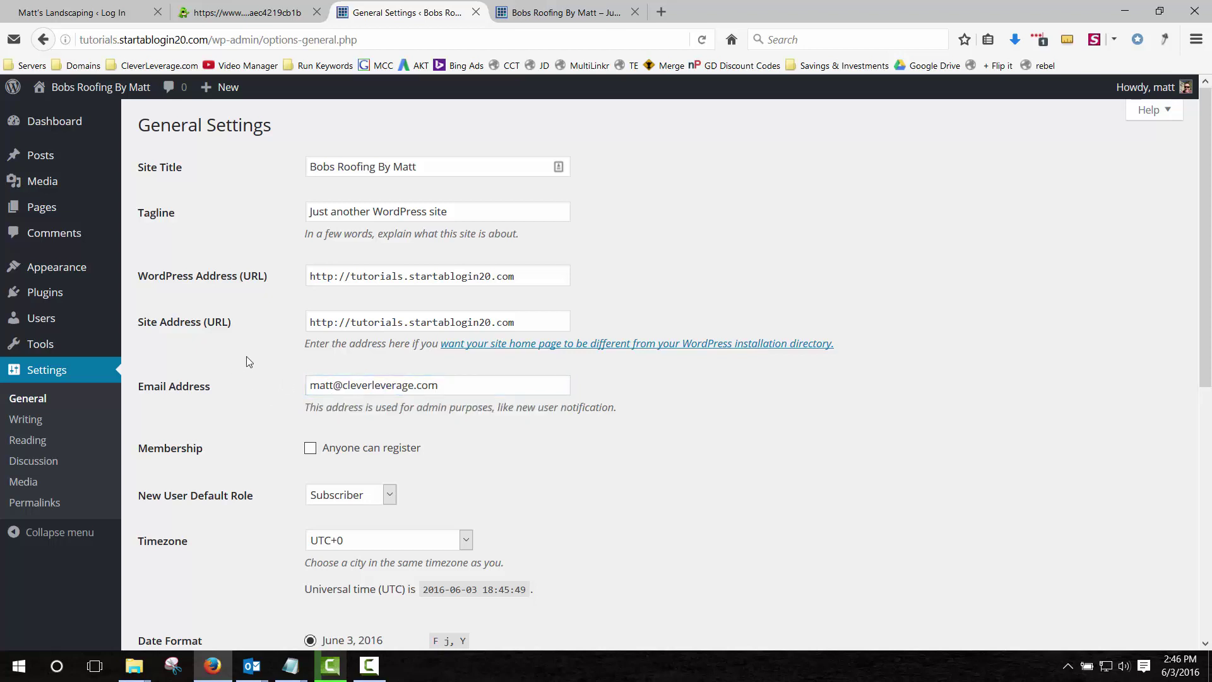
left_click(368, 387)
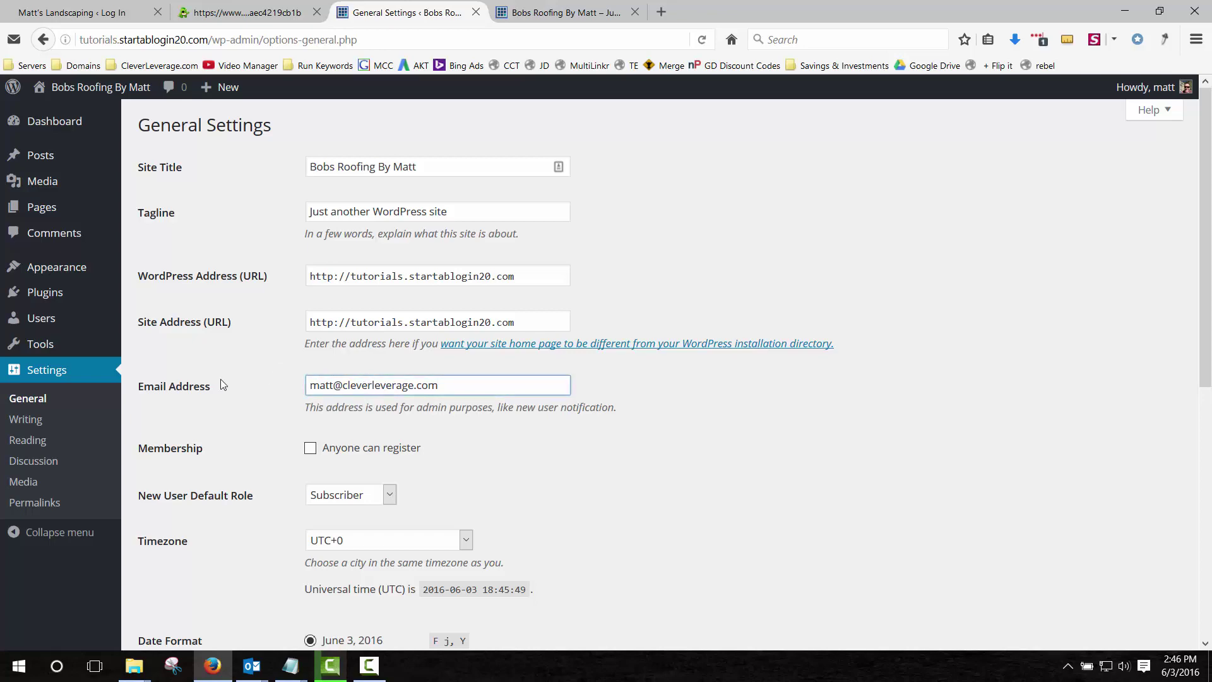
Step: Change the site tagline to "Roofing Services In Orlando FL" and review the site title
scroll(229, 382, "down", 7)
scroll(233, 383, "up", 7)
left_click_drag(459, 210, 233, 199)
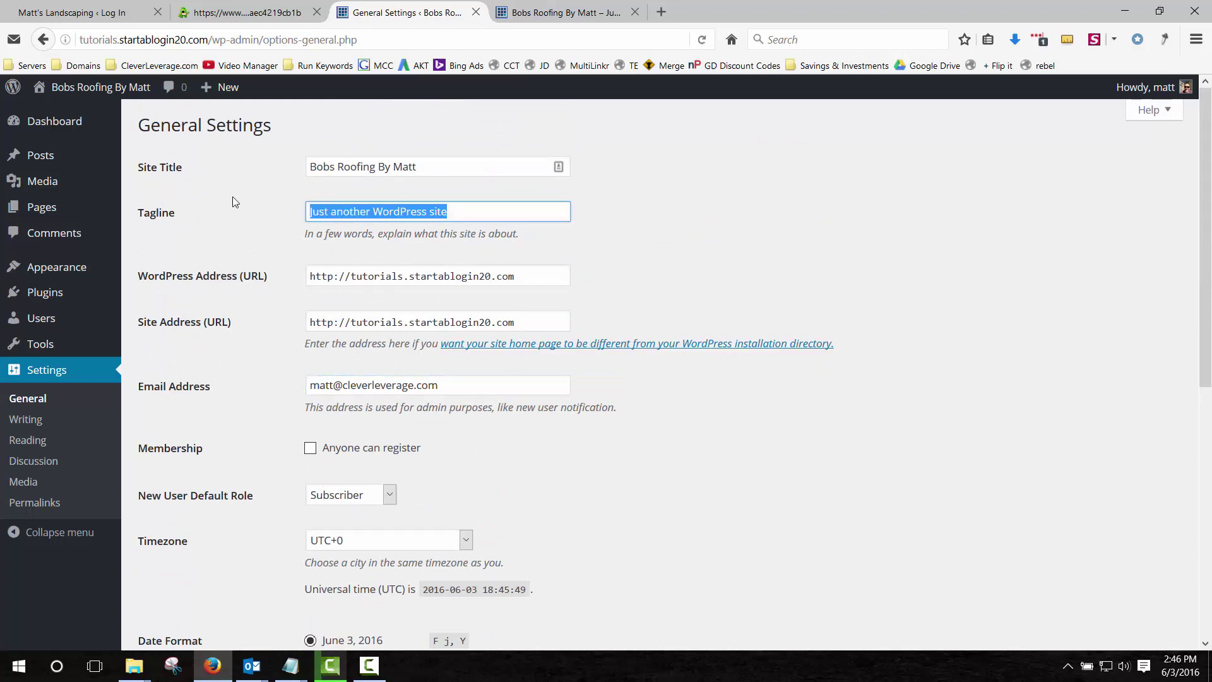
type("Roofing")
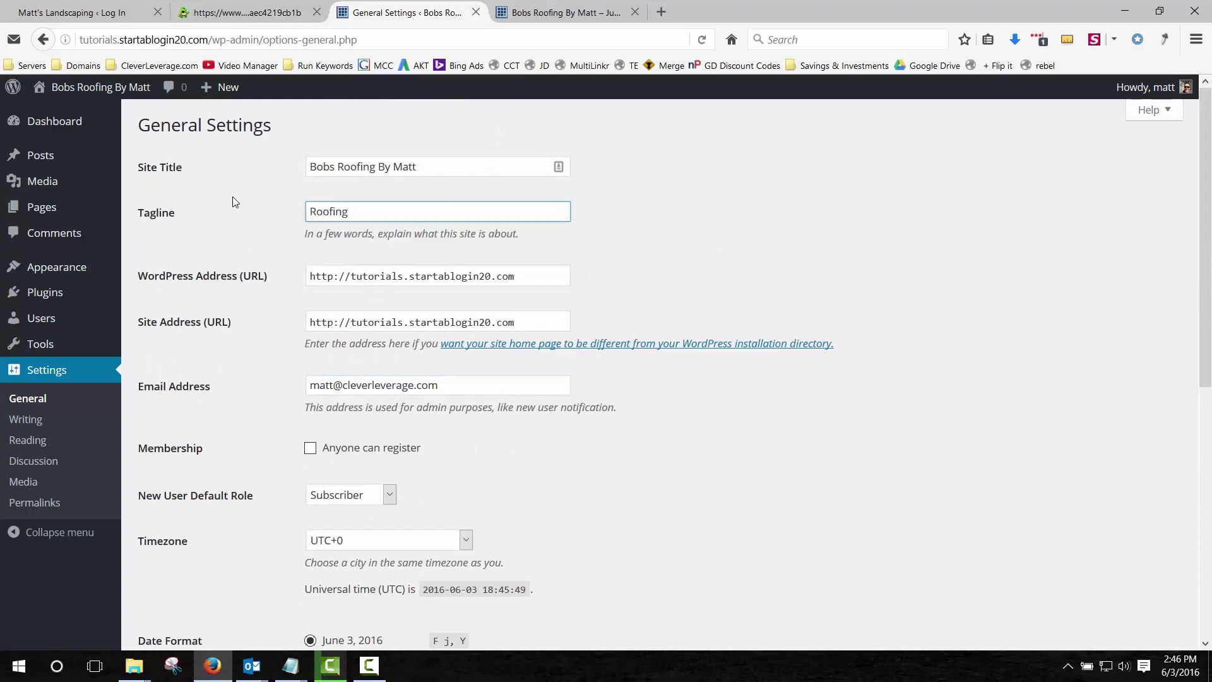
type(" Services In Orlando FL")
left_click(336, 167)
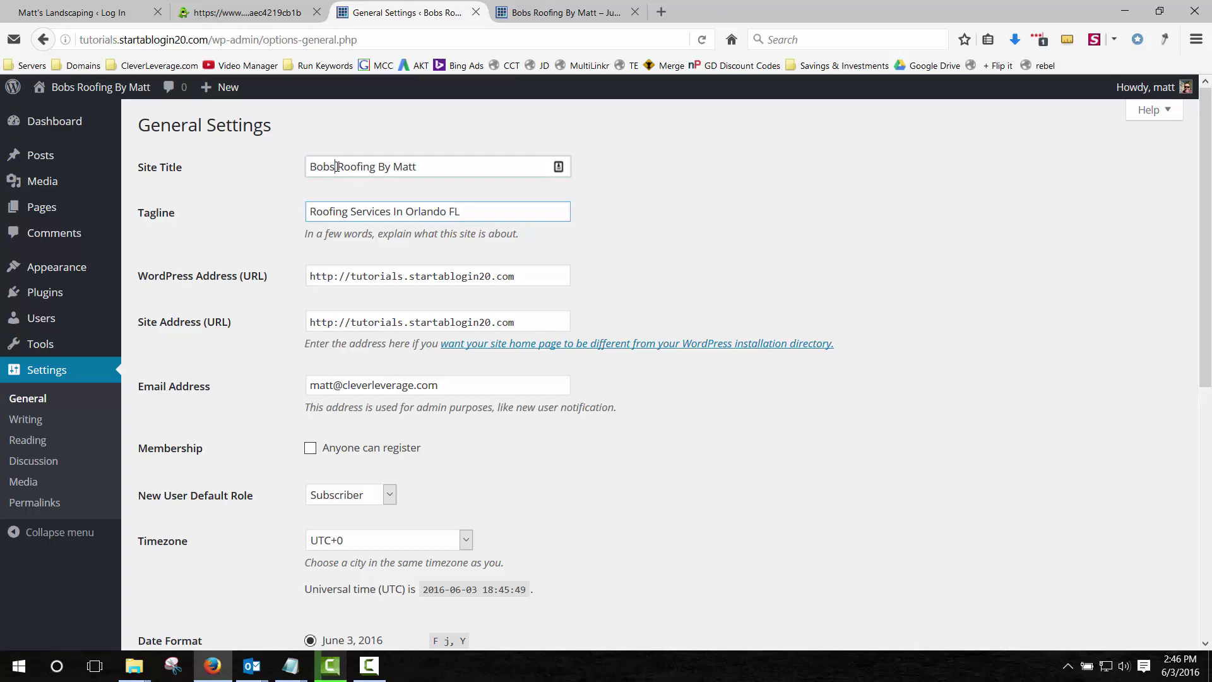
left_click_drag(336, 167, 432, 167)
left_click(251, 190)
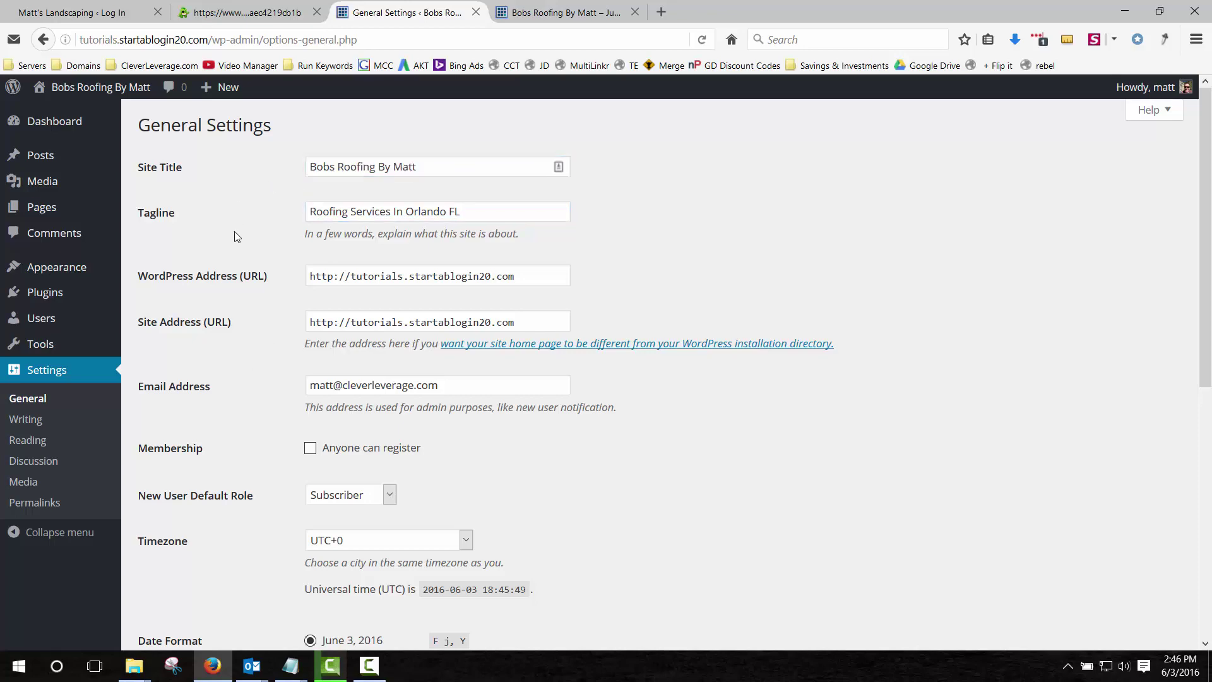
Step: Save the General settings and recheck the admin email address
scroll(235, 235, "down", 6)
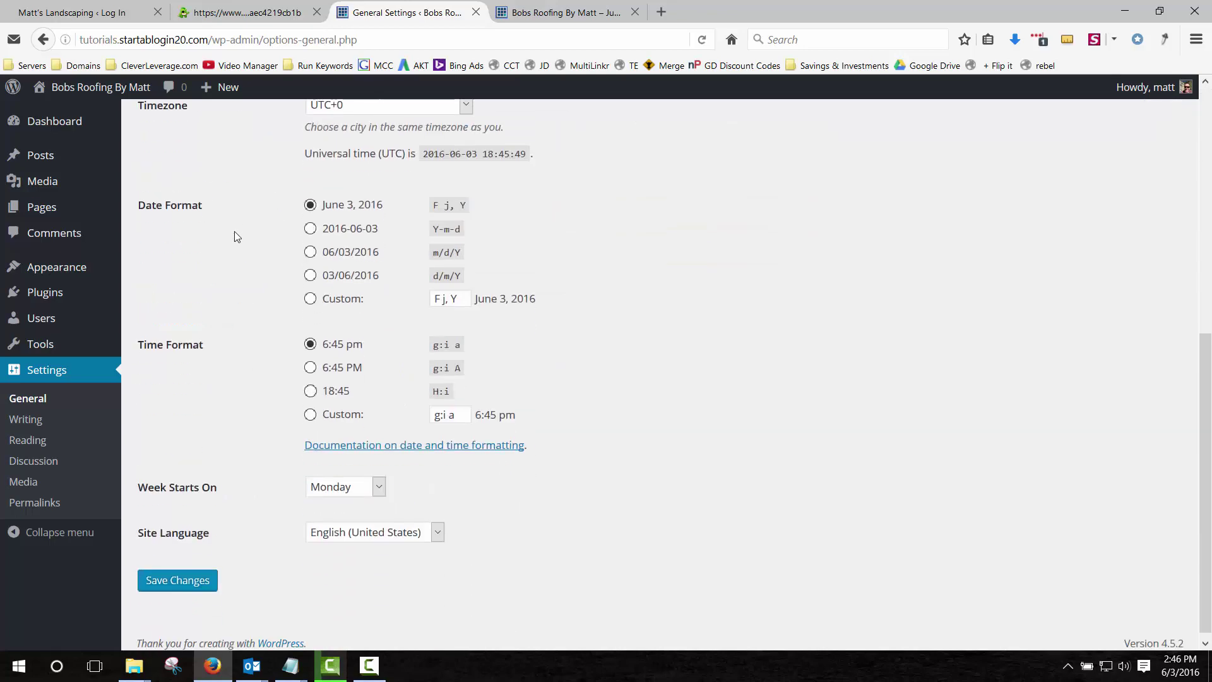
left_click(184, 585)
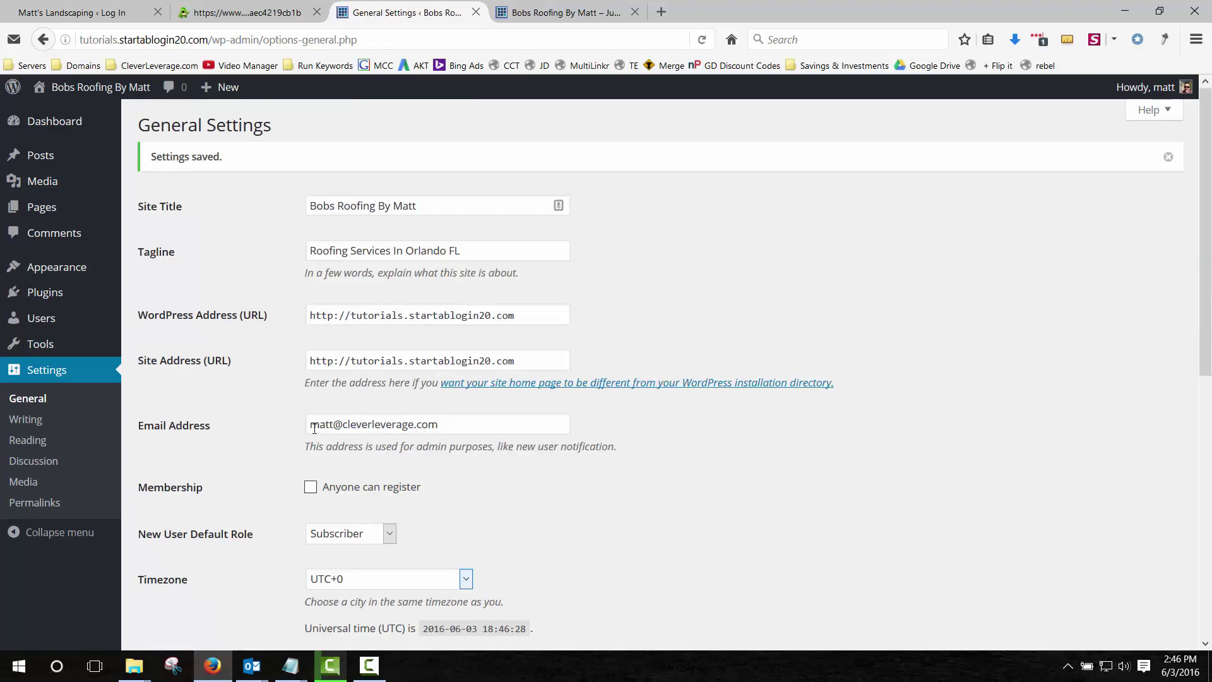
left_click_drag(453, 428, 304, 422)
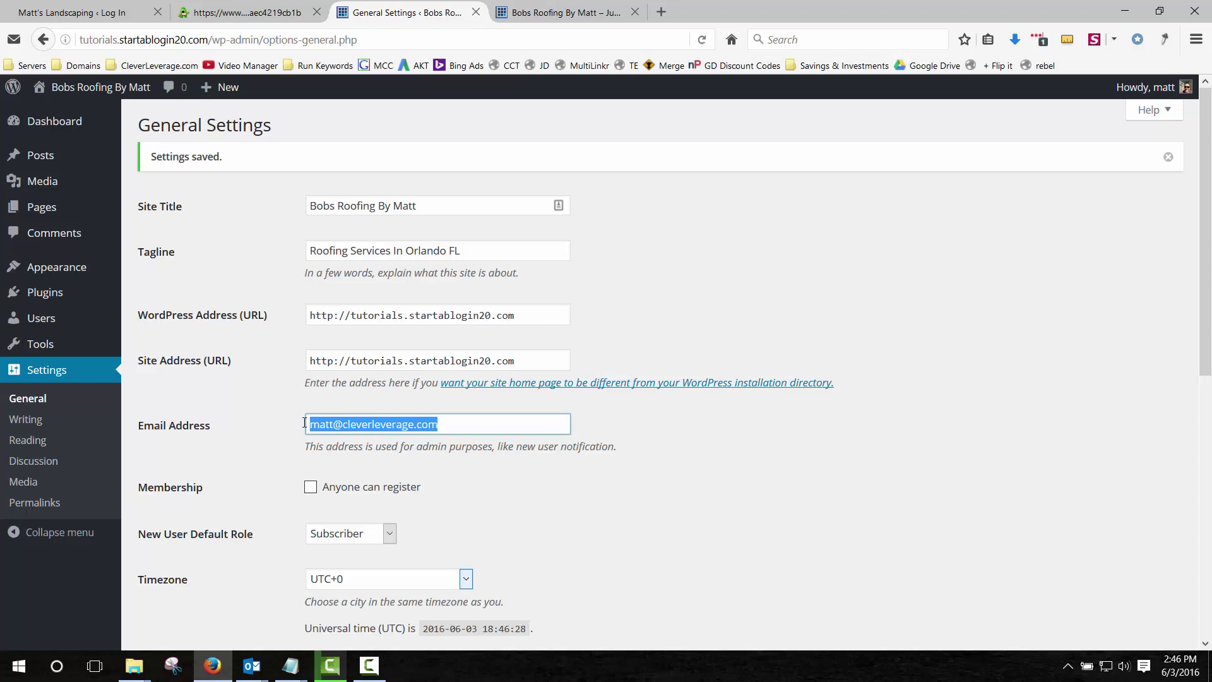
left_click(276, 408)
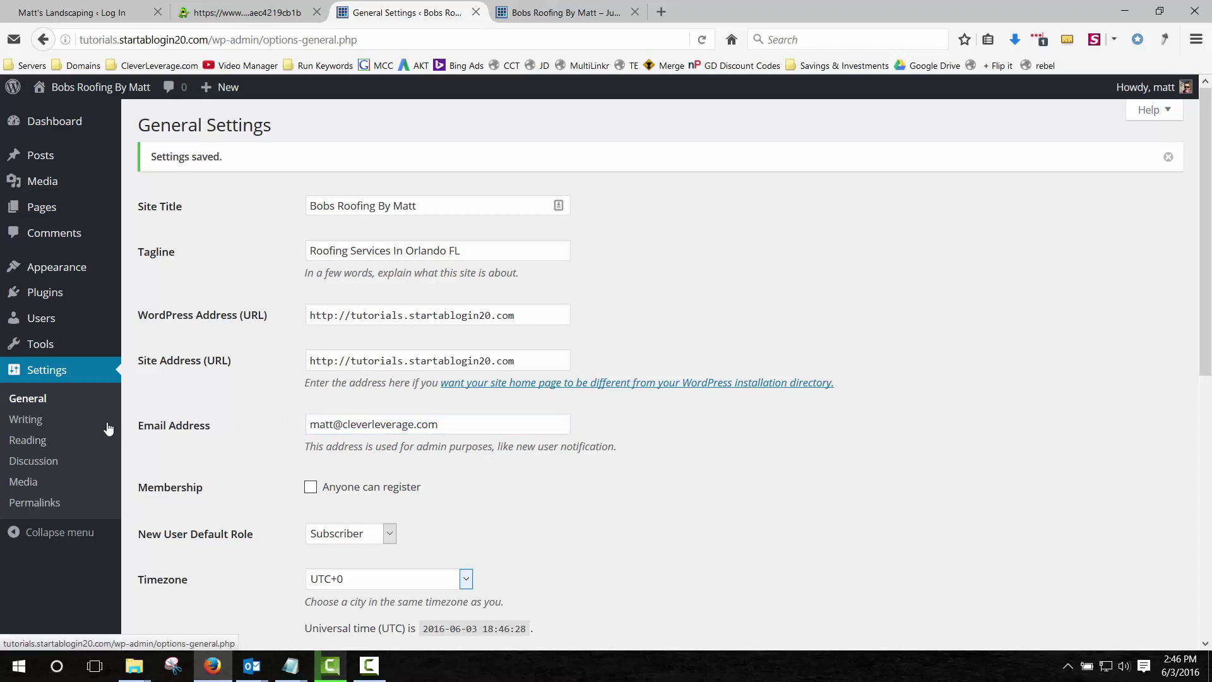
Step: Look over the Writing settings, and open the Discussion settings to examine the comment notification and moderation options
left_click(27, 424)
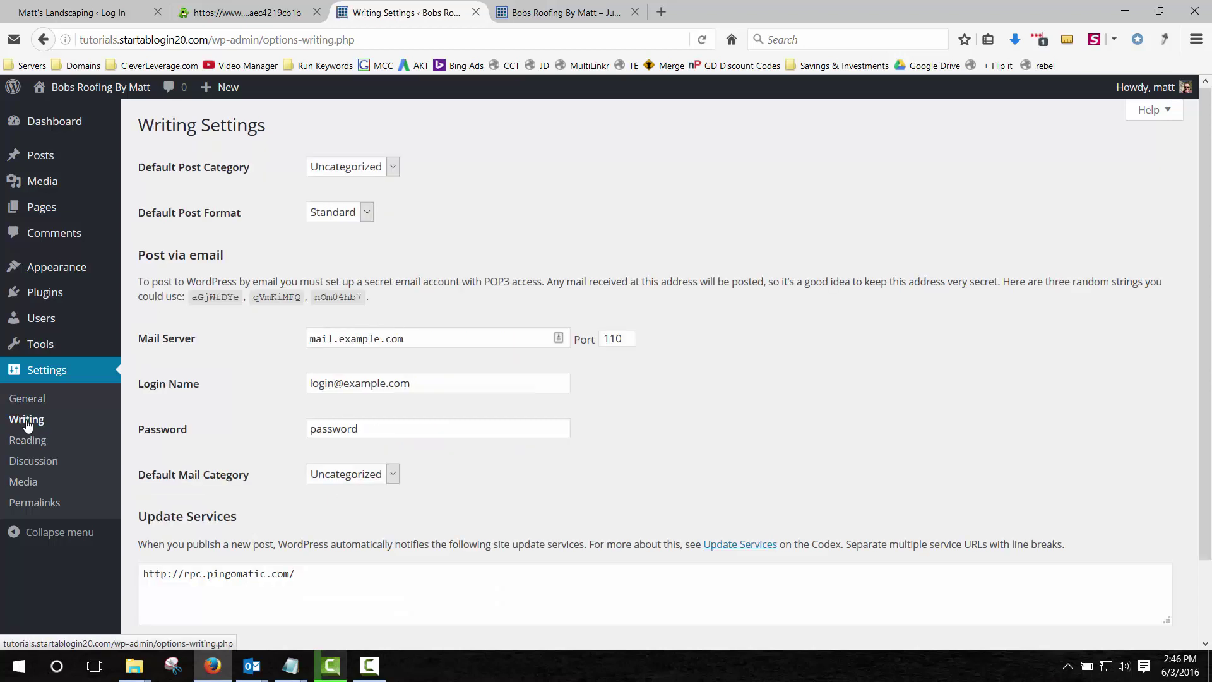
left_click(34, 468)
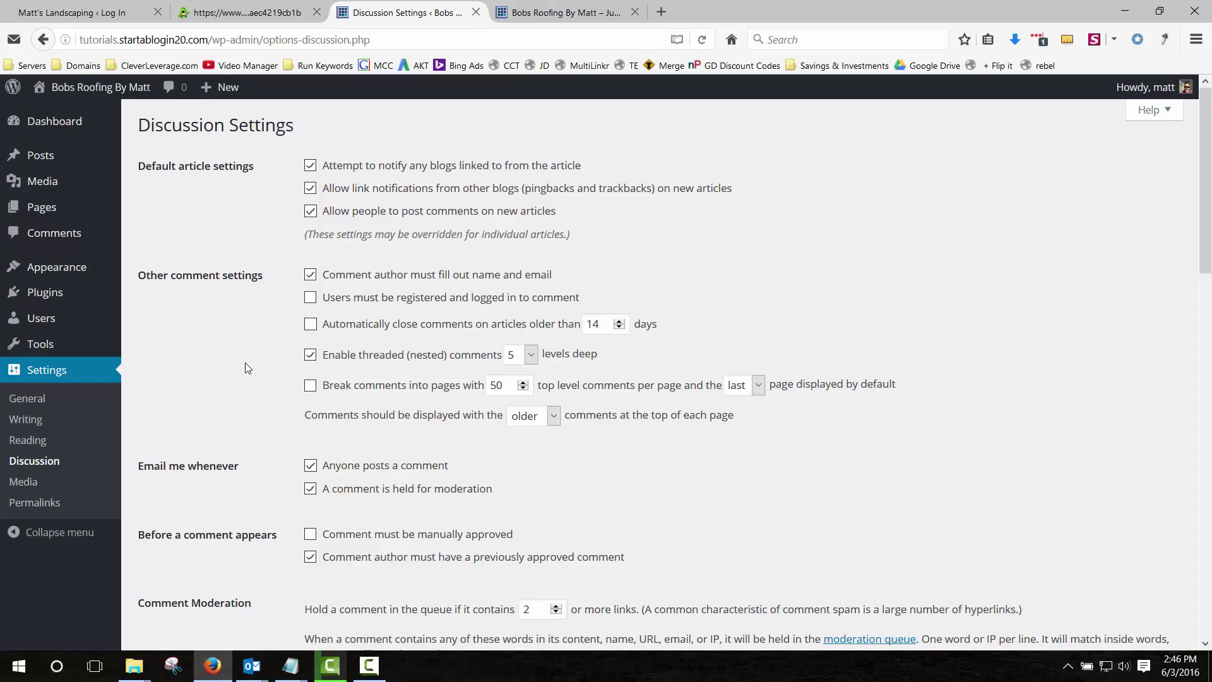
scroll(246, 368, "down", 5)
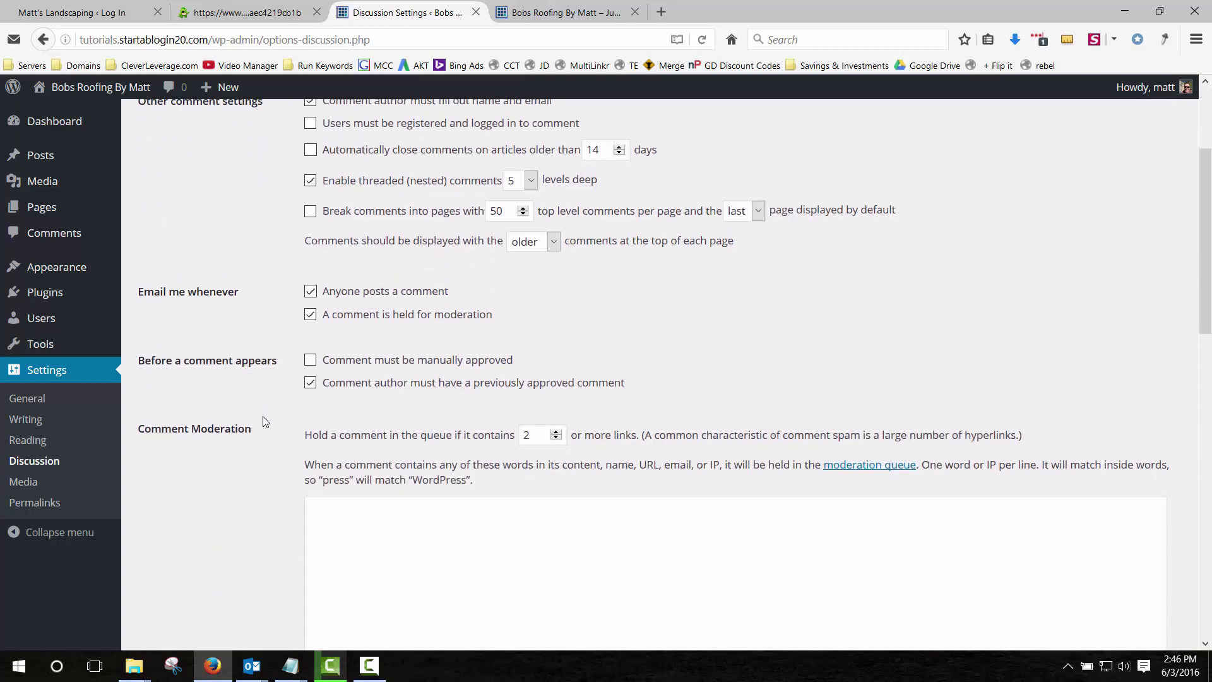
scroll(264, 382, "up", 4)
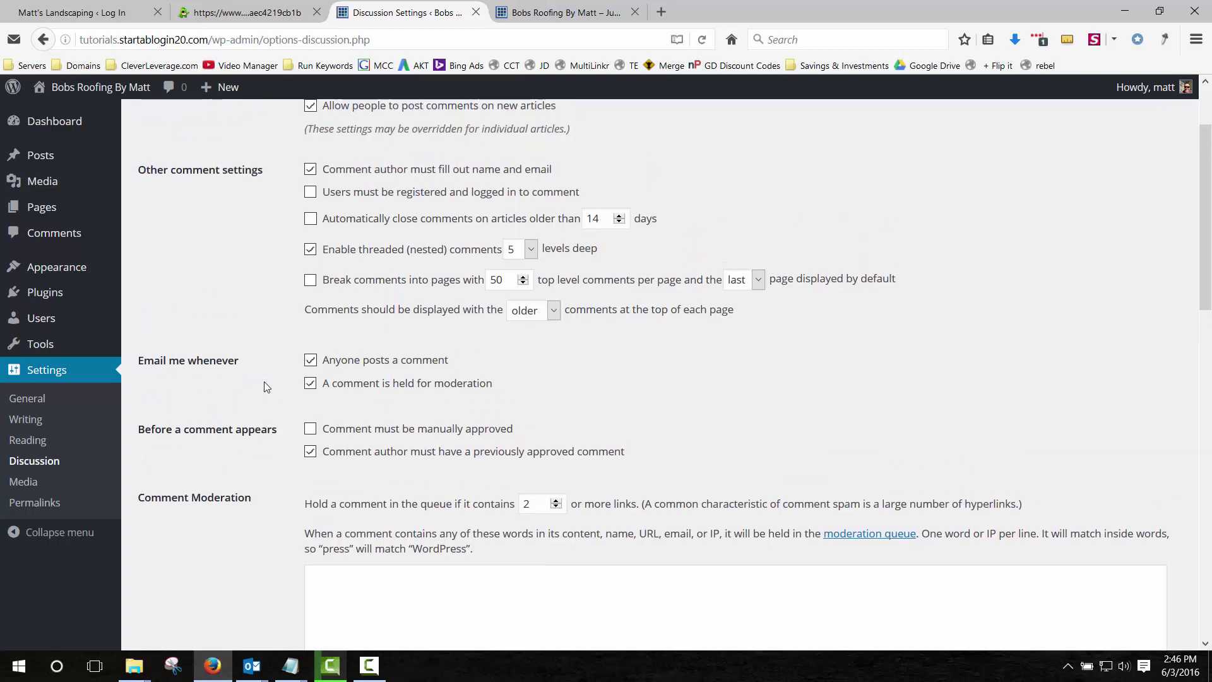
scroll(275, 388, "down", 1)
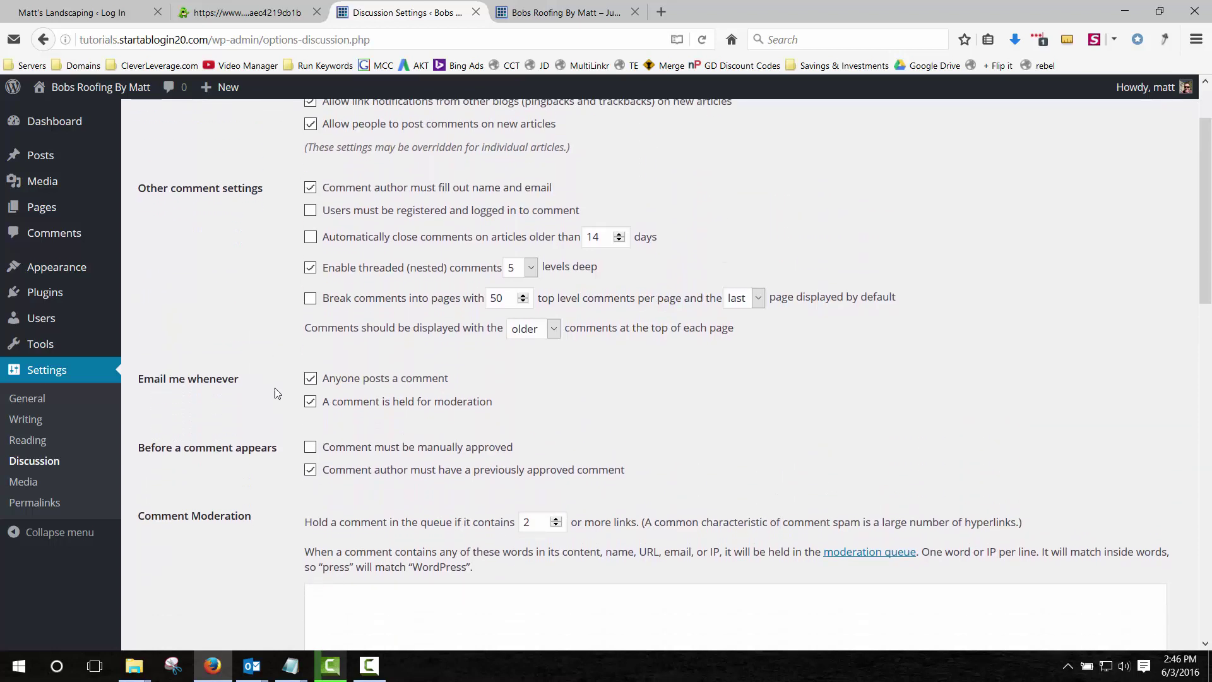
Step: Turn off both comment email notifications, require manual approval of comments, and hold comments containing 1 or more links
left_click(311, 380)
left_click(310, 451)
scroll(212, 351, "up", 3)
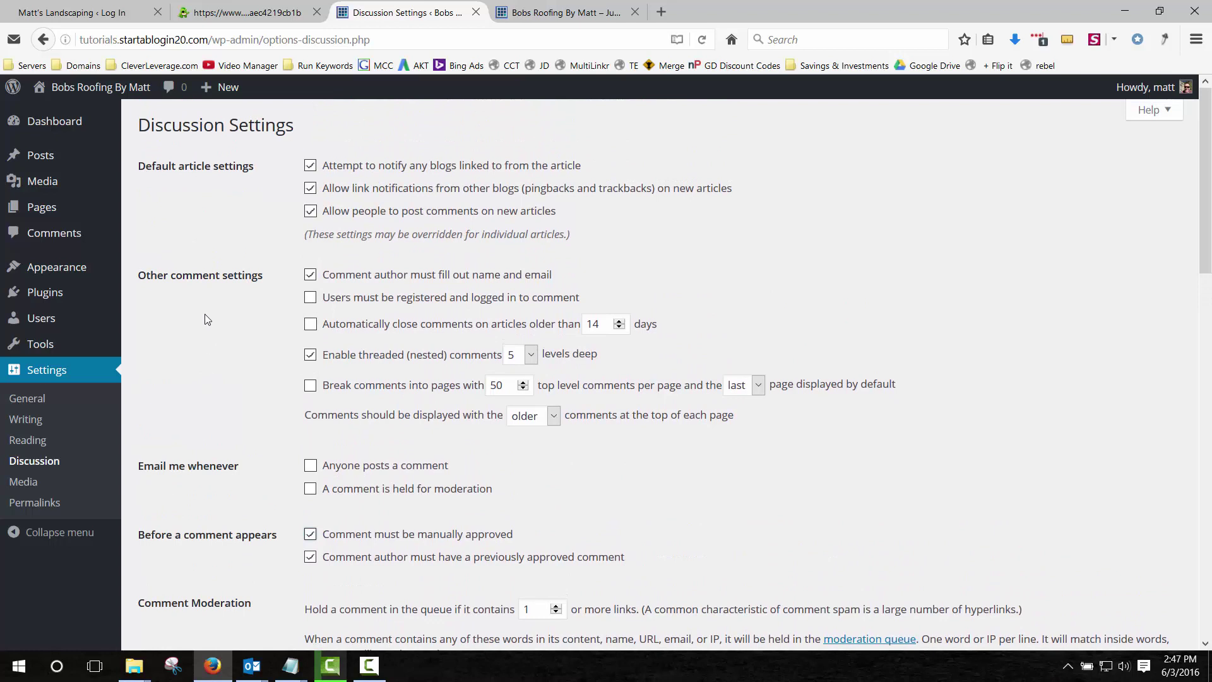
Step: Require users to be registered and logged in to comment, automatically close comments on articles older than 20 days, and save the Discussion settings
left_click(313, 300)
left_click(311, 325)
scroll(182, 374, "down", 10)
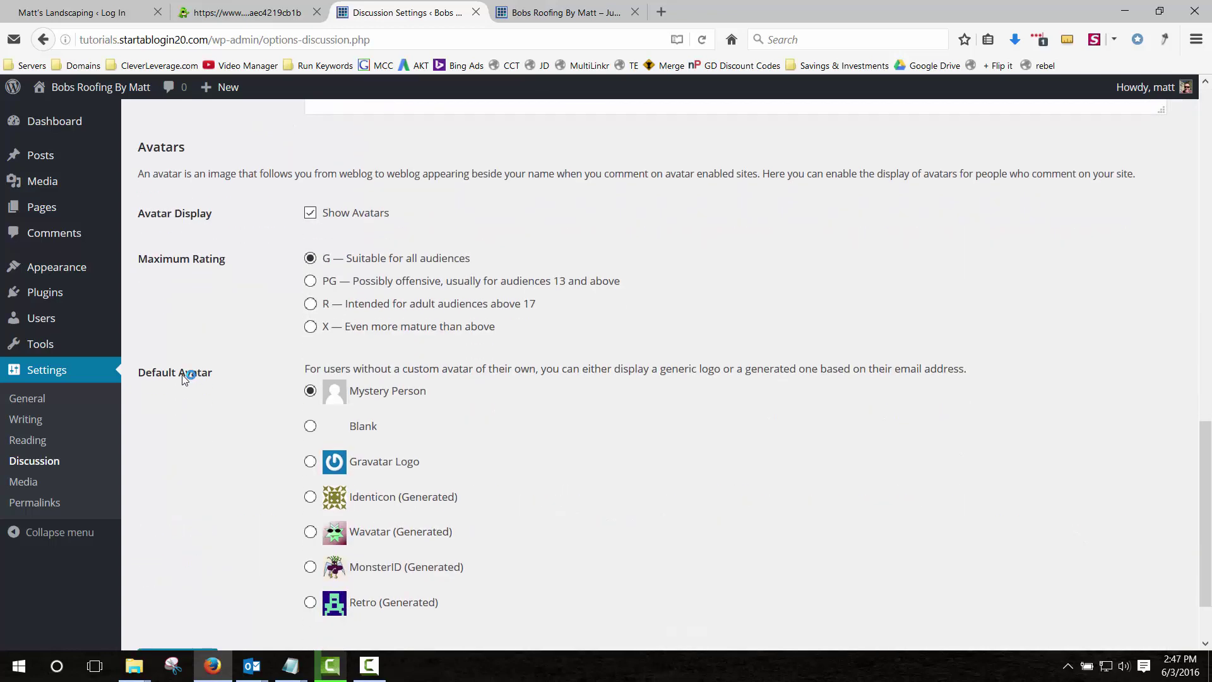
scroll(190, 505, "down", 3)
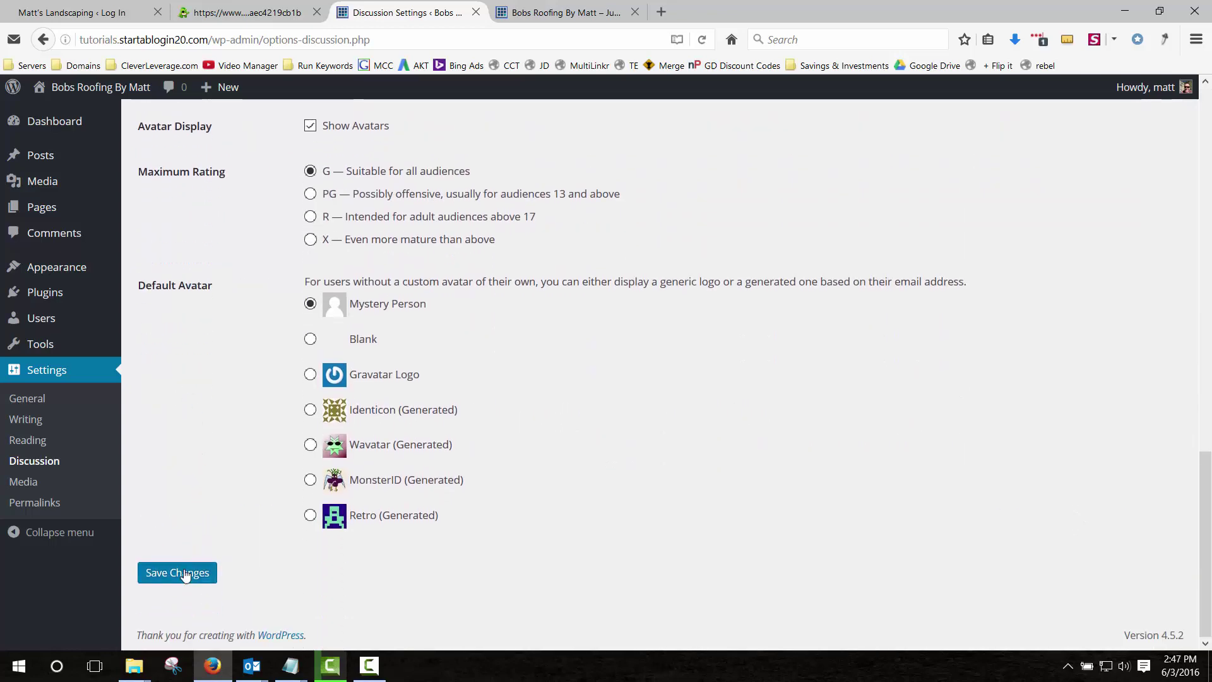
left_click(185, 572)
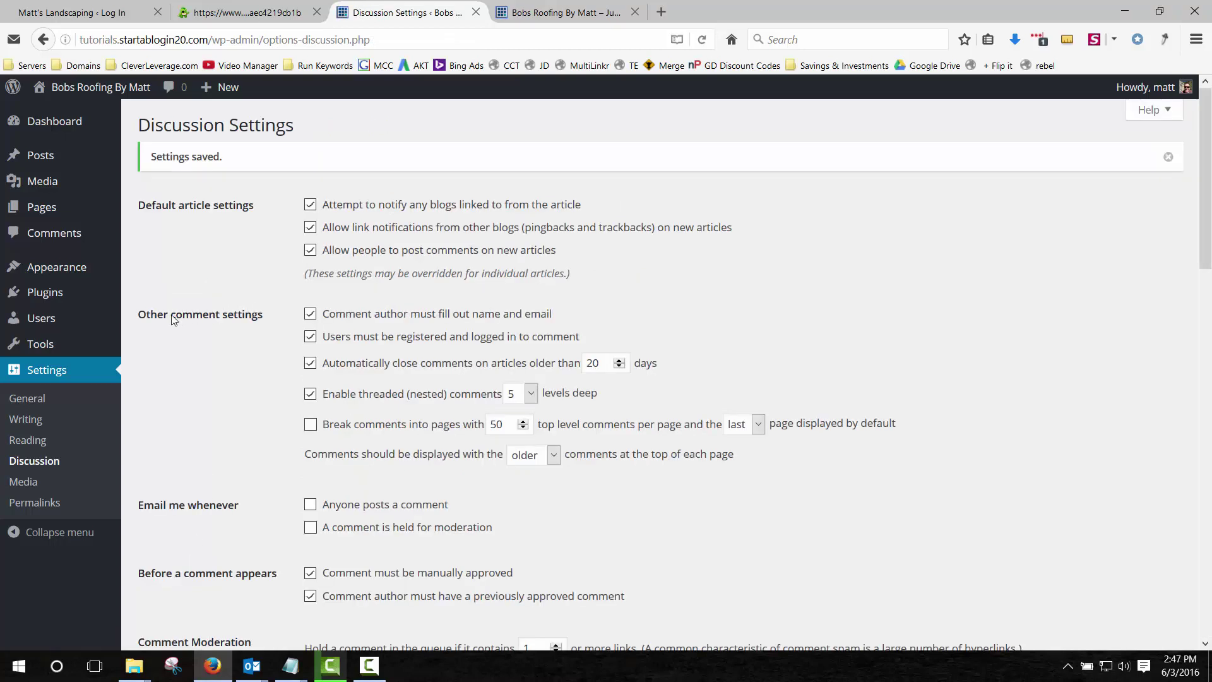
left_click_drag(171, 315, 218, 314)
left_click(195, 314)
scroll(231, 350, "down", 3)
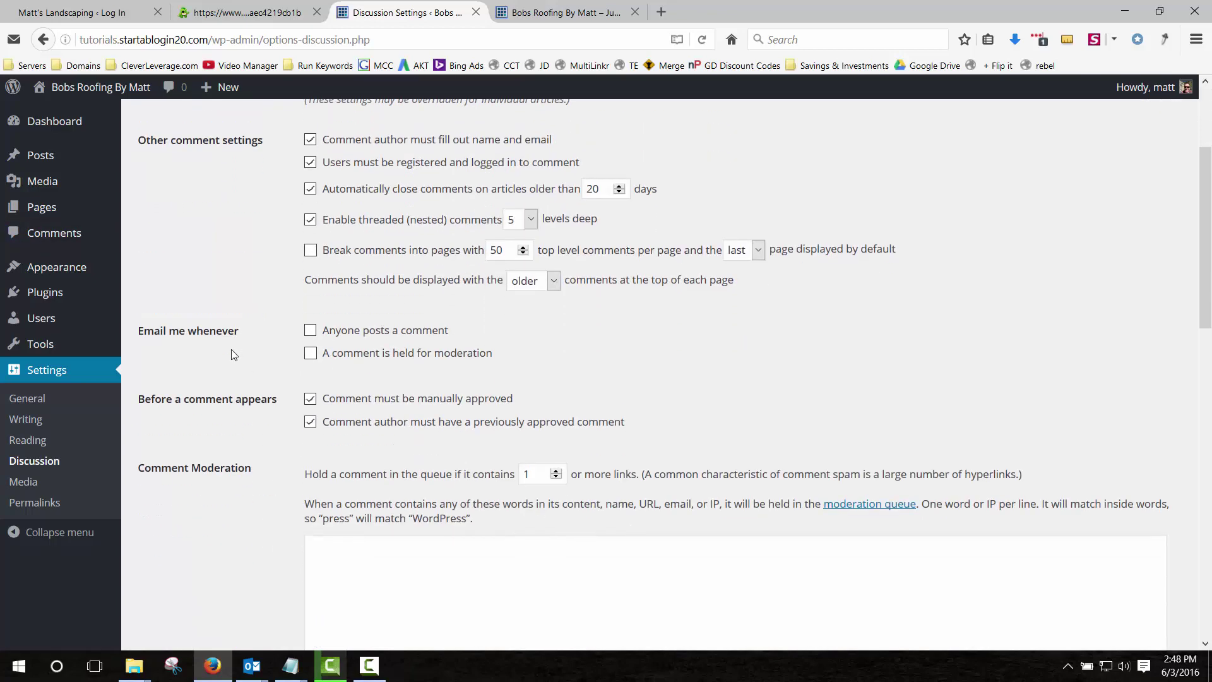
Step: Set the site's permalink structure to Post name and save the Permalink settings
left_click(34, 503)
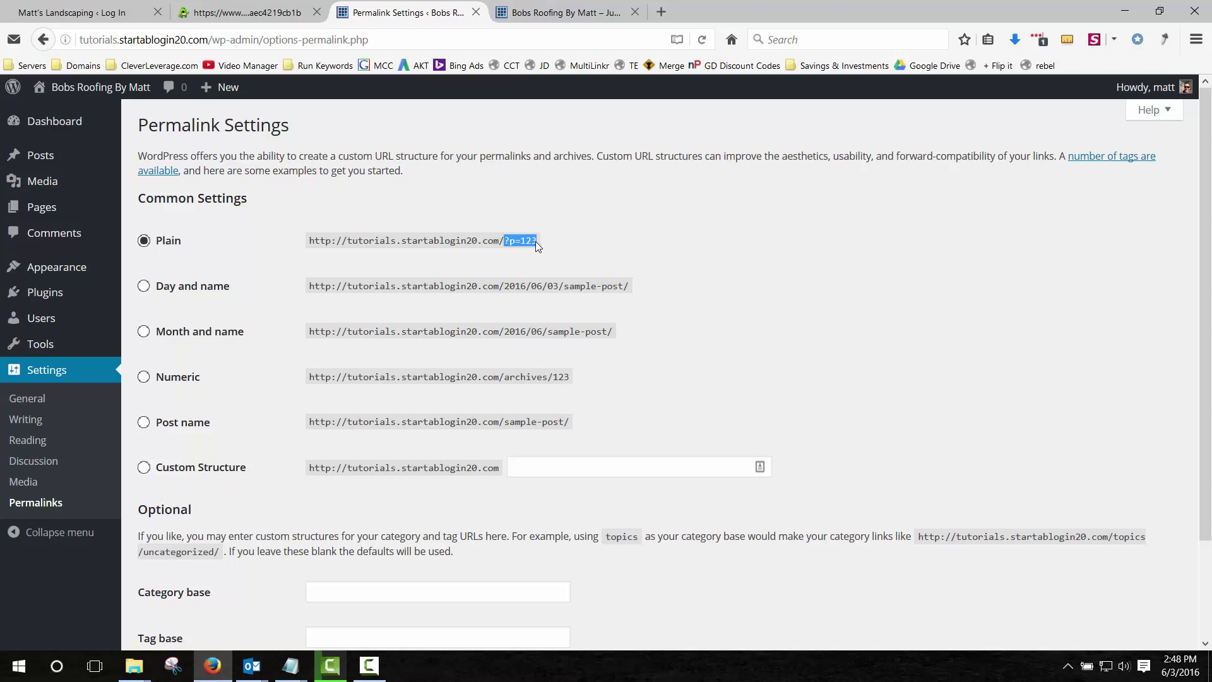
left_click(144, 424)
left_click(611, 467)
scroll(616, 379, "down", 3)
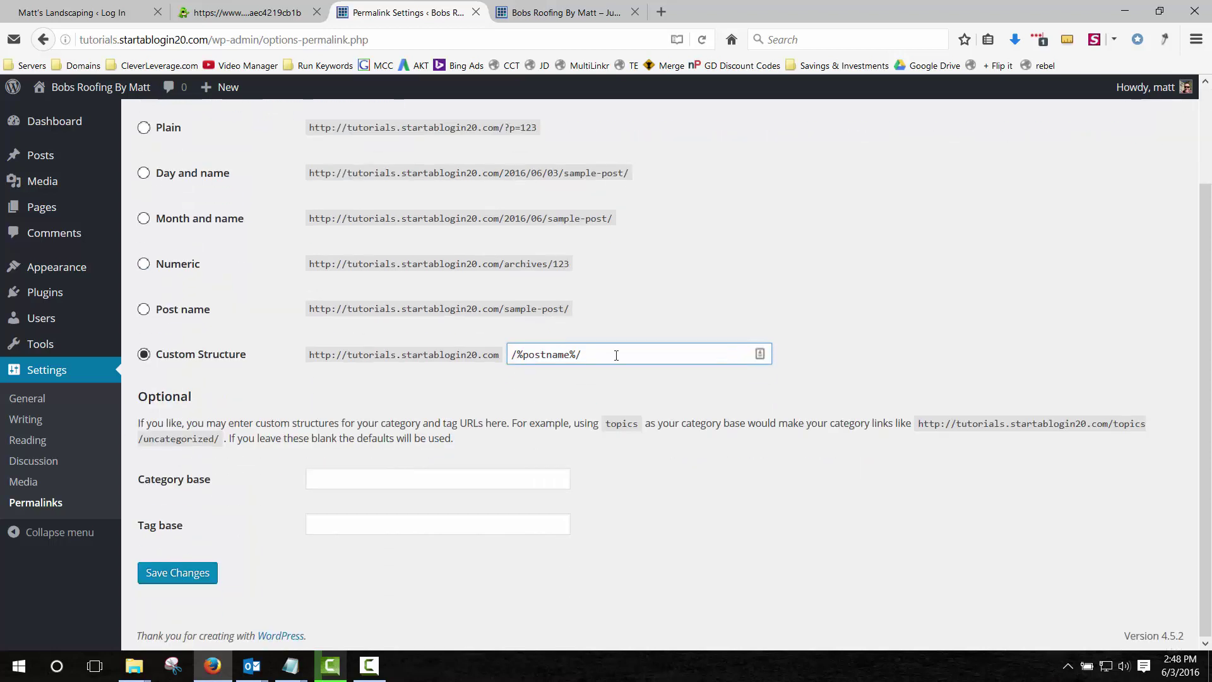
left_click(144, 308)
left_click(154, 581)
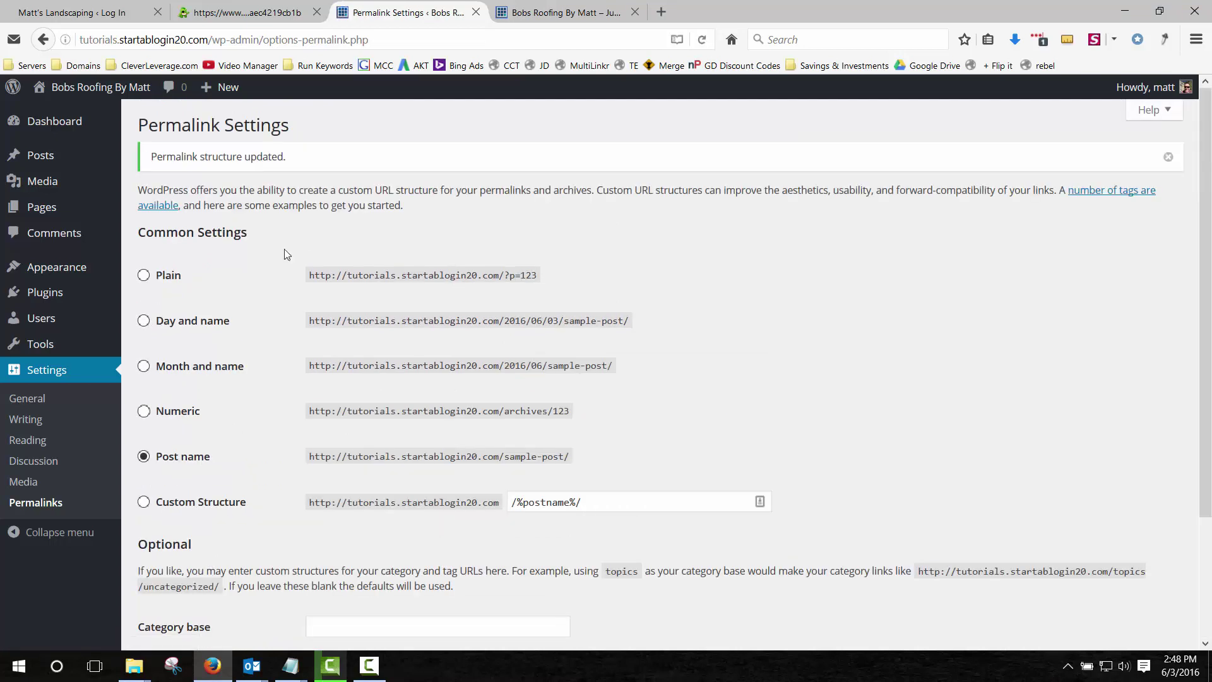
Step: Reload the site's public home page to check the updated title and tagline, and open the theme management page in the admin area
left_click(556, 12)
left_click(251, 202)
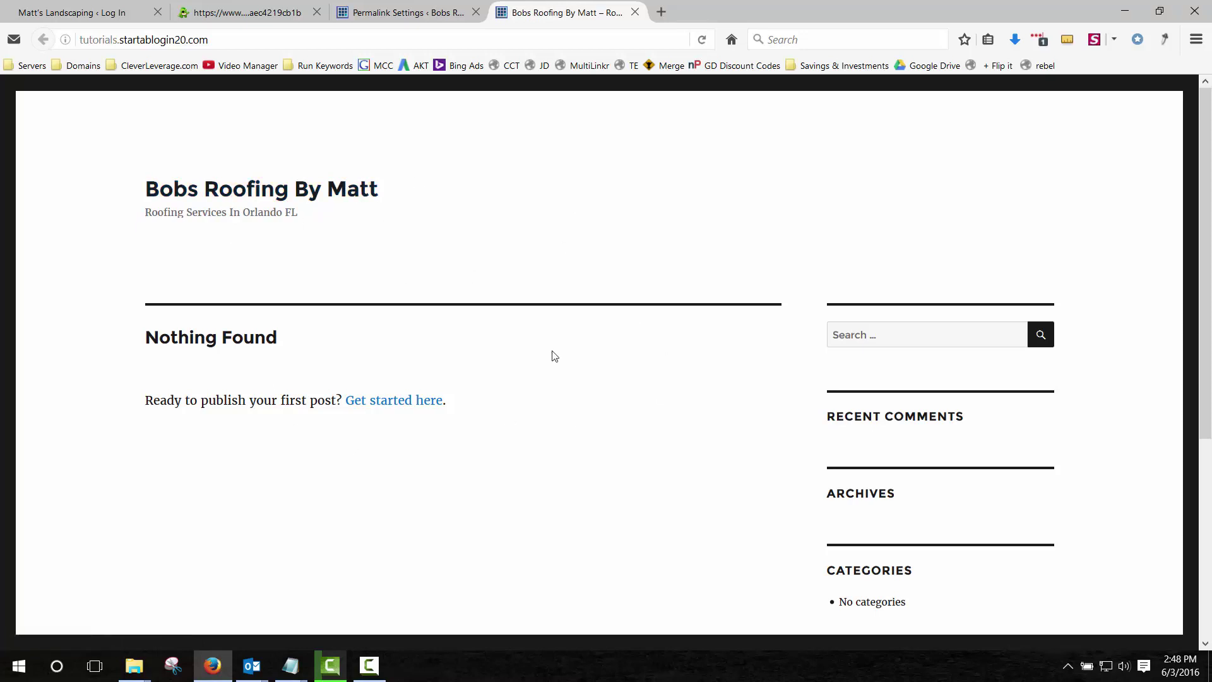
left_click(405, 15)
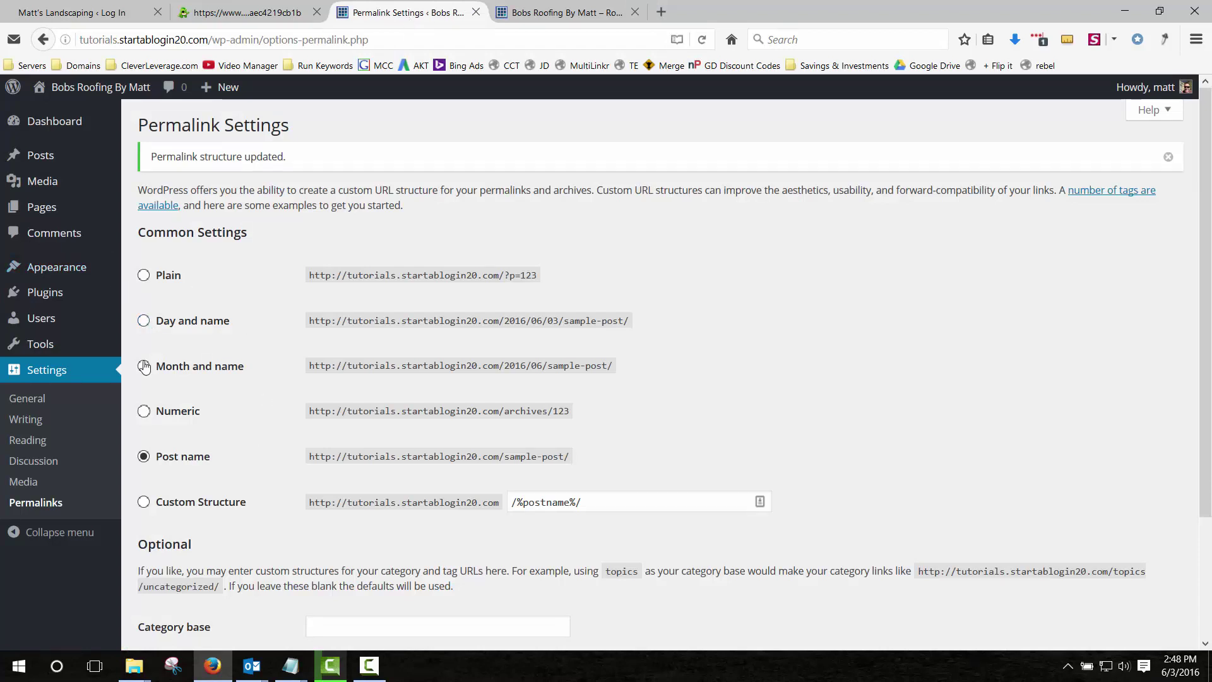
mouse_move(53, 270)
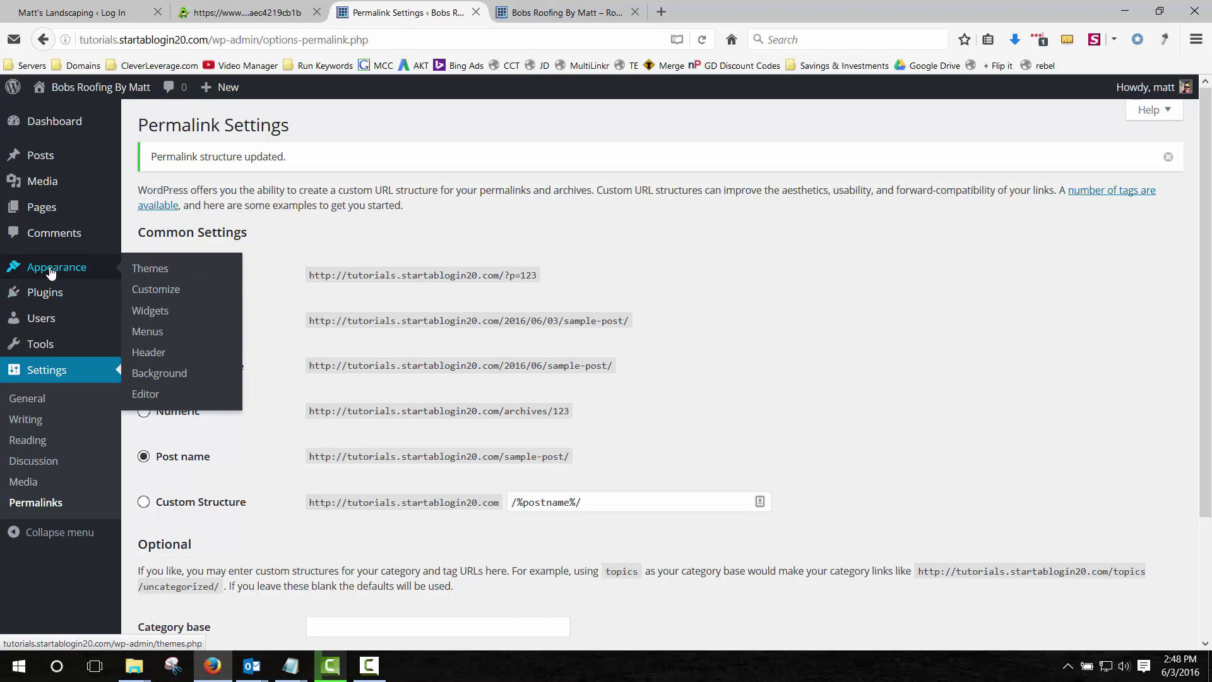
left_click(51, 272)
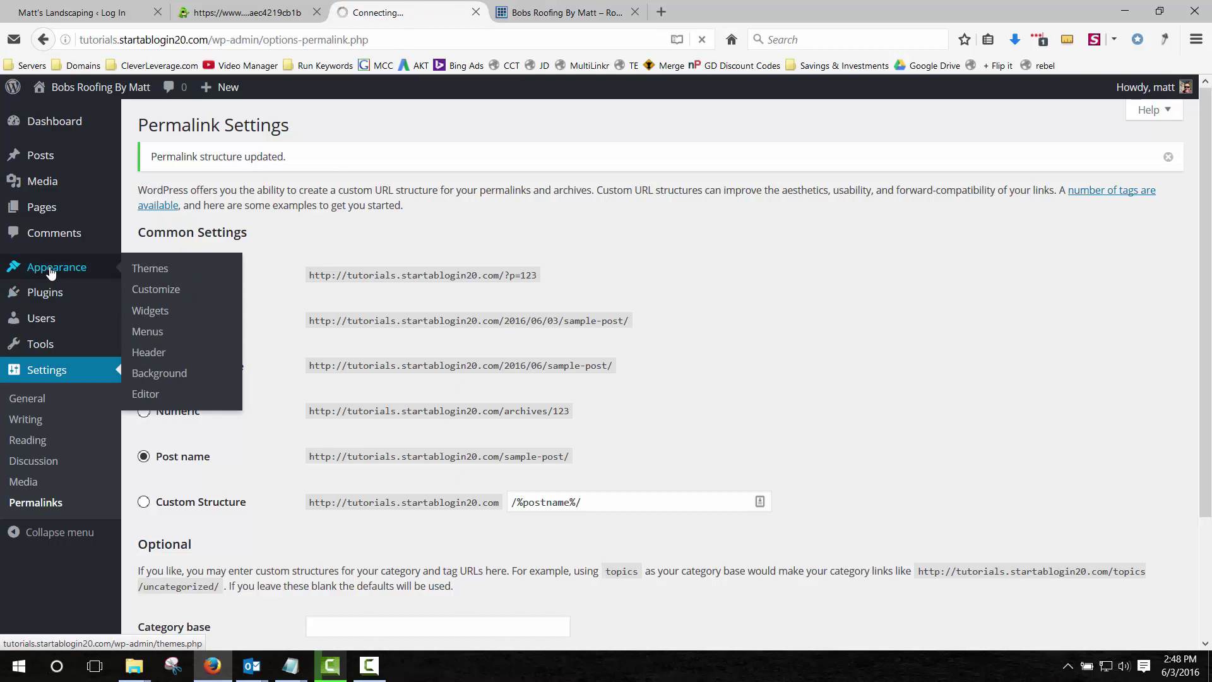